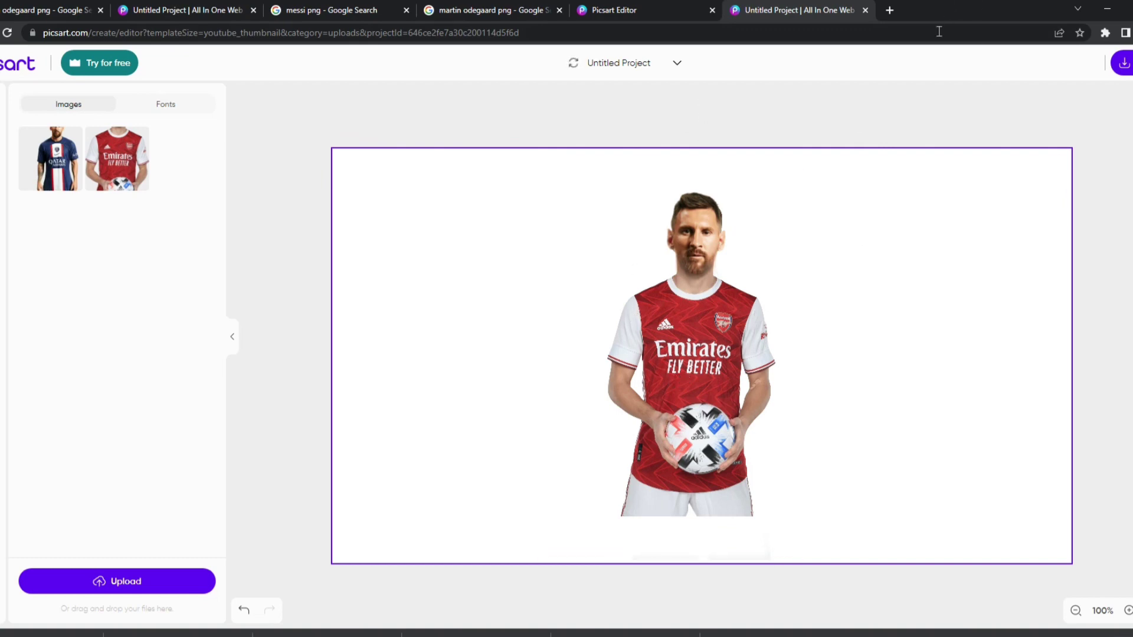
Close the tab with the finished Messi-on-Odegaard thumbnail project
click(865, 10)
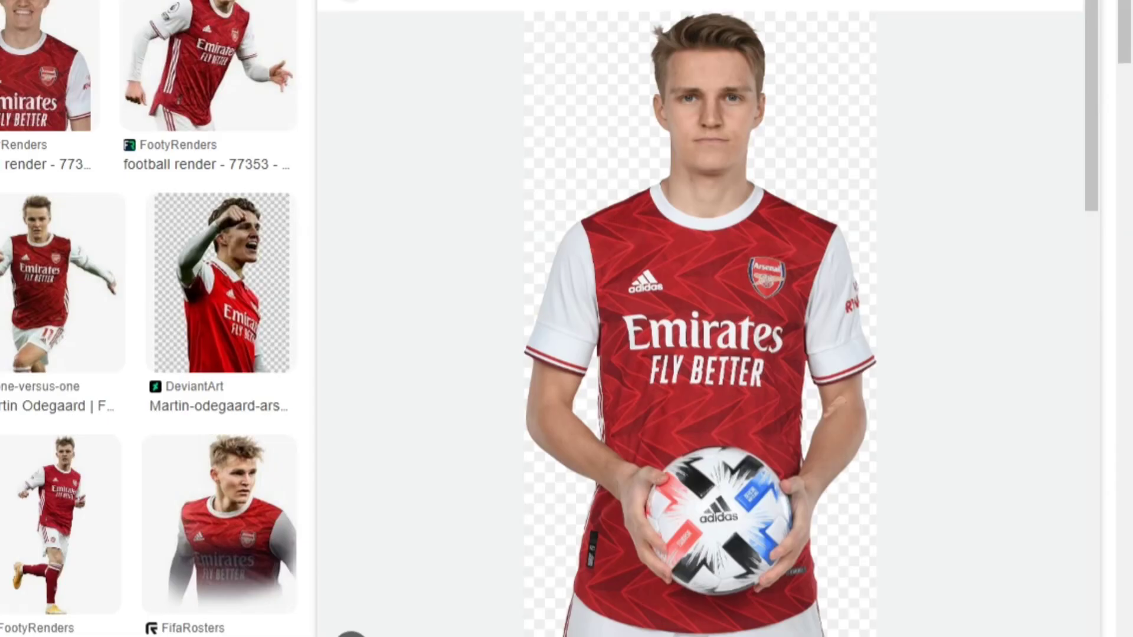
Open a new browser tab for the 'messi png' image search
key(ctrl+t)
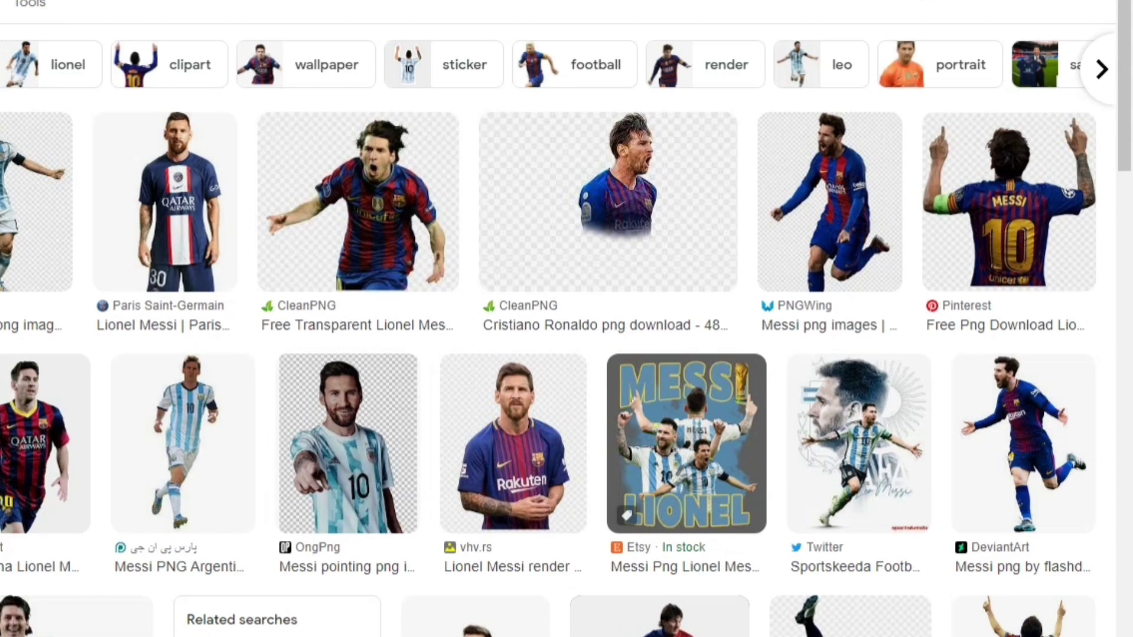
Preview and dismiss the bicycle-kick, PNG Mart and FC Barcelona Messi images
scroll(548, 318, down, 15)
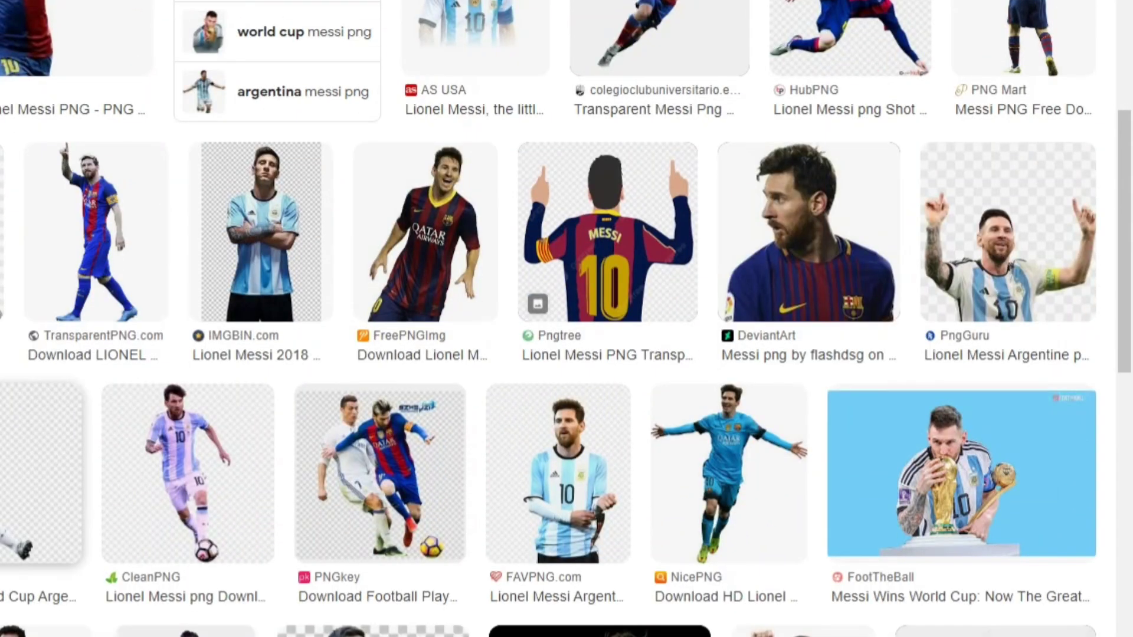
scroll(891, 531, up, 10)
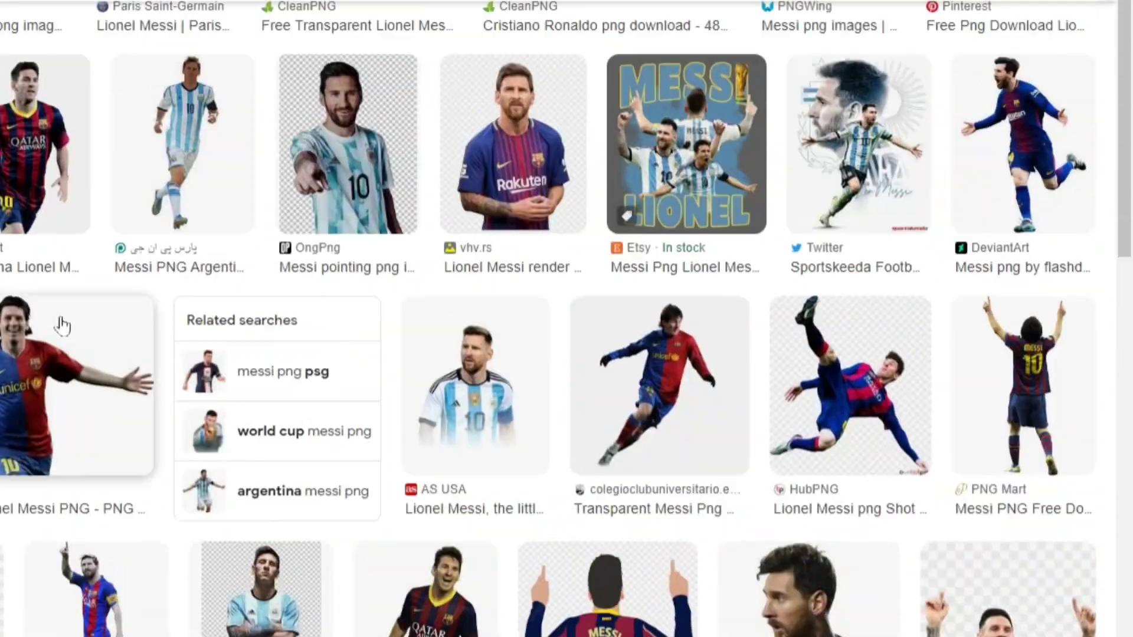
click(903, 413)
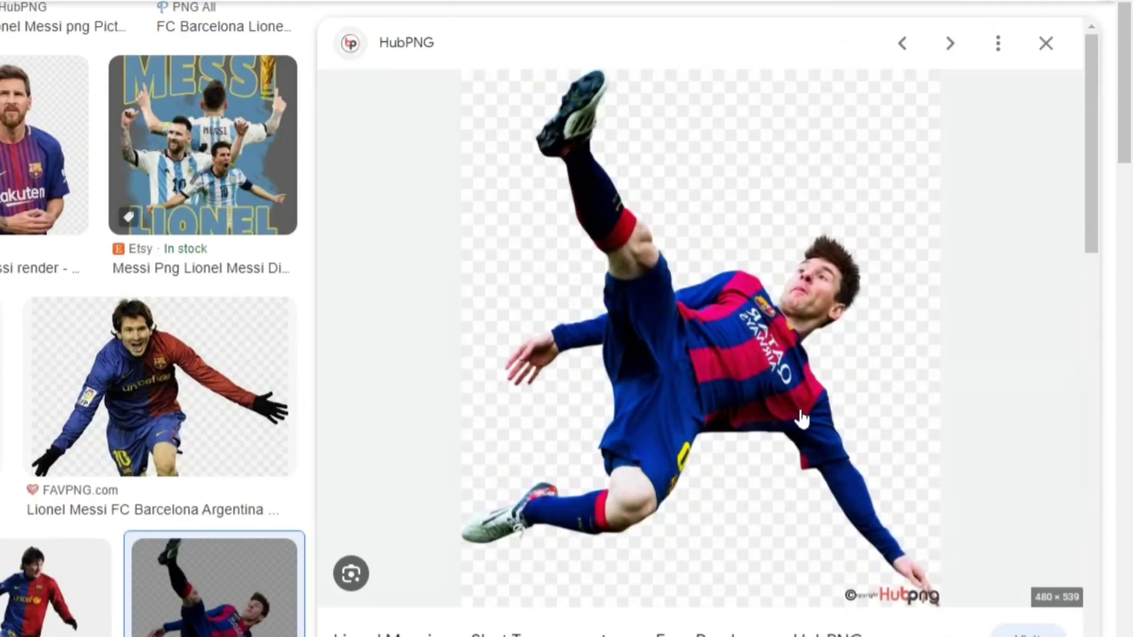
click(1044, 44)
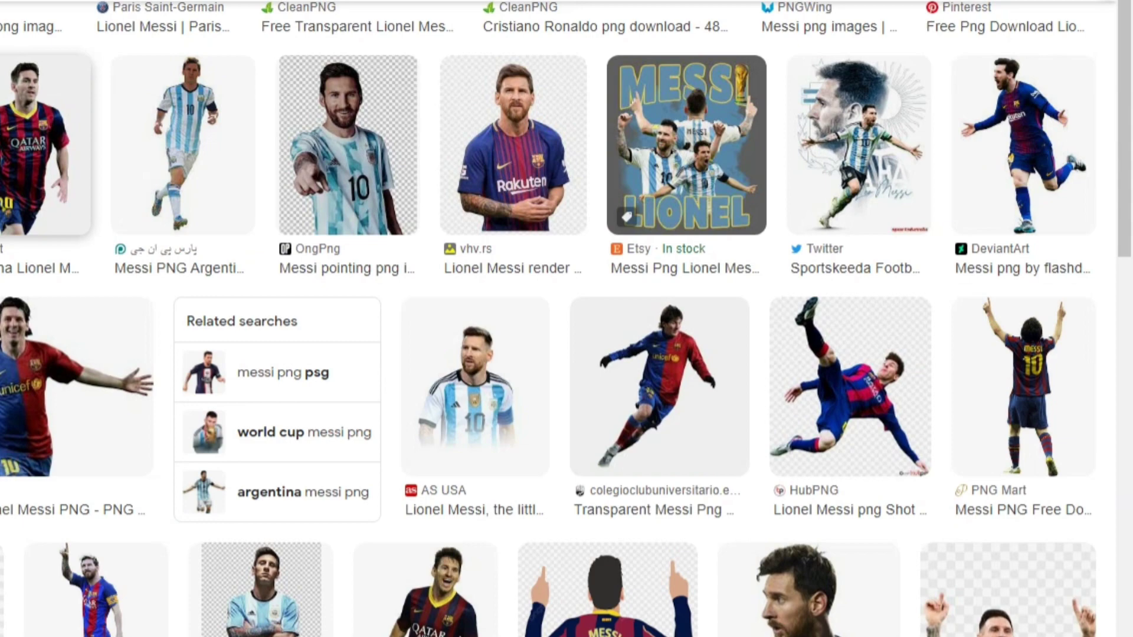
click(424, 590)
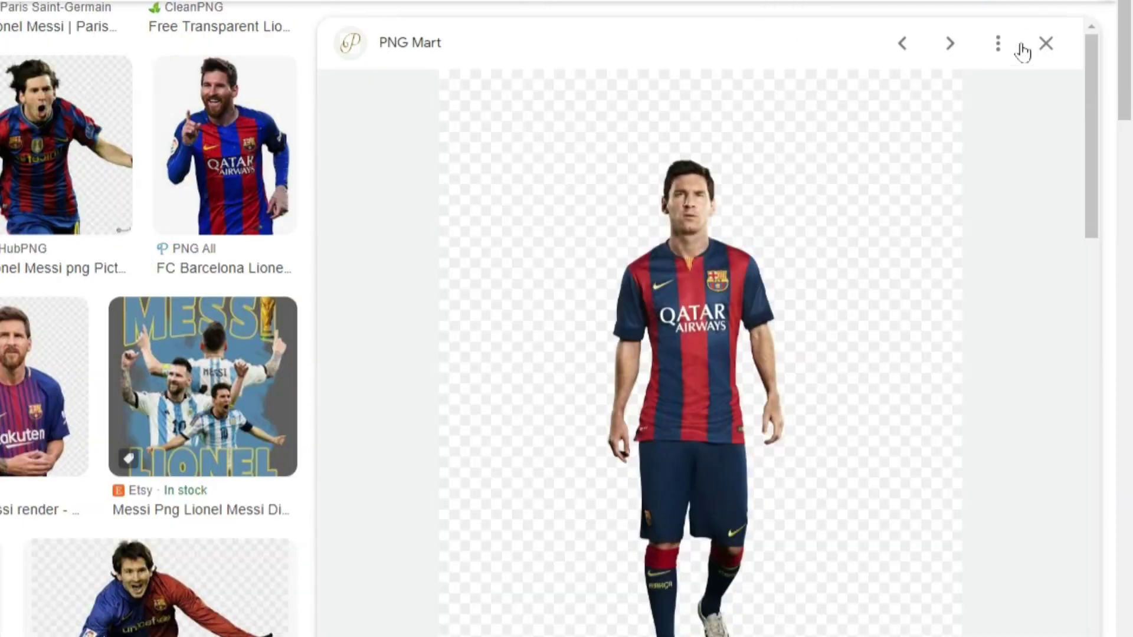
click(1037, 57)
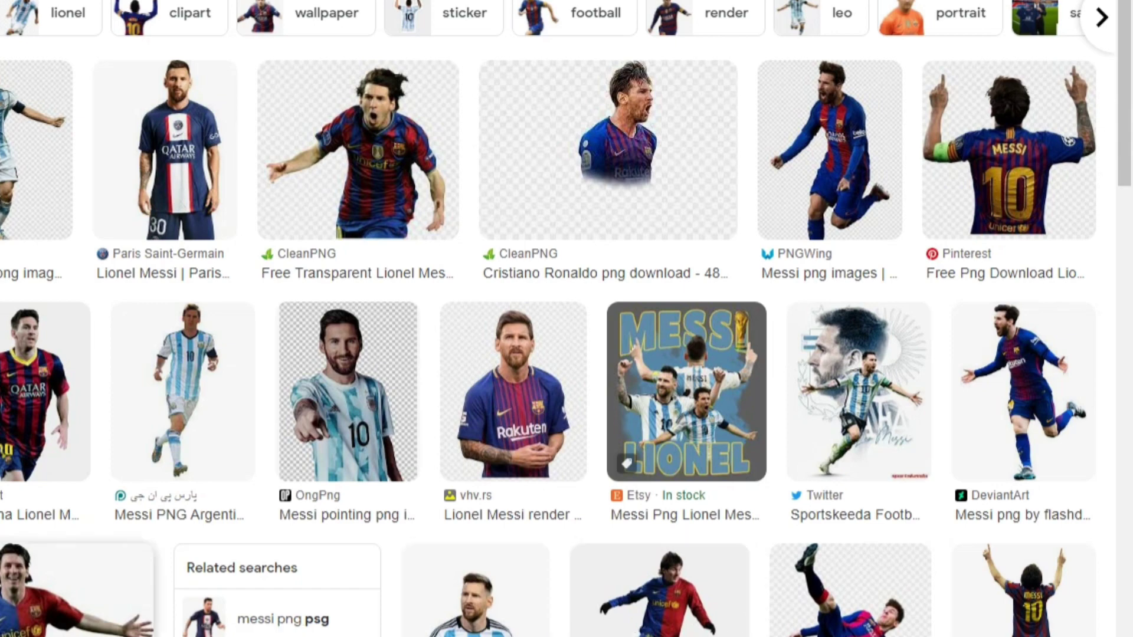
click(660, 596)
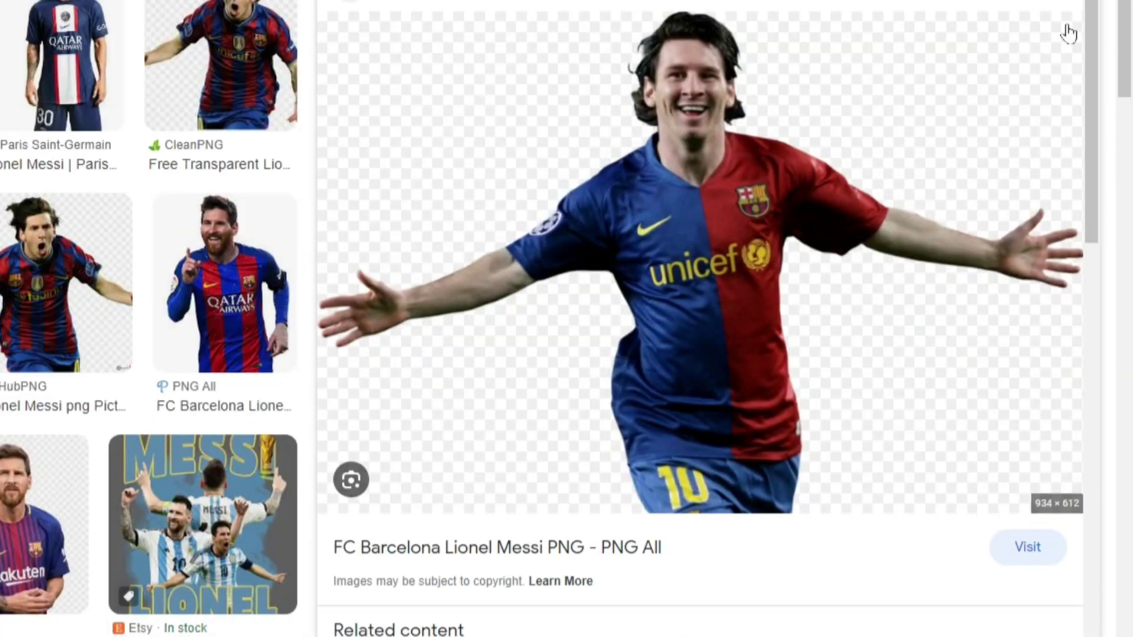
click(1046, 6)
Open the 400 × 600 Paris Saint-Germain Messi cutout as an enlarged preview
scroll(222, 395, up, 3)
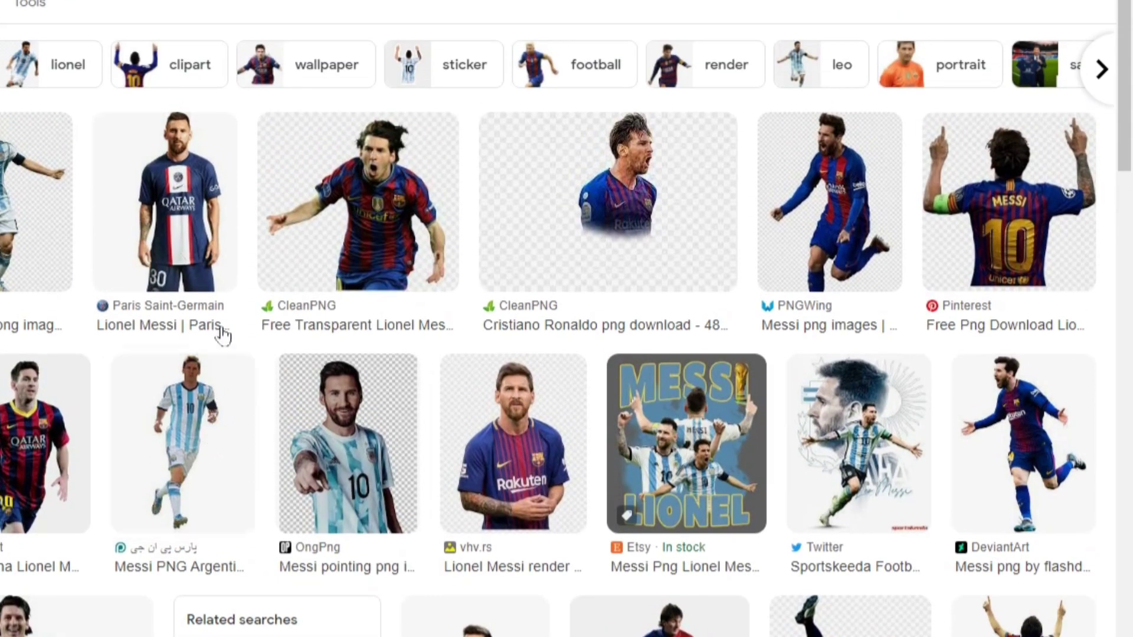
click(170, 195)
scroll(183, 289, down, 1)
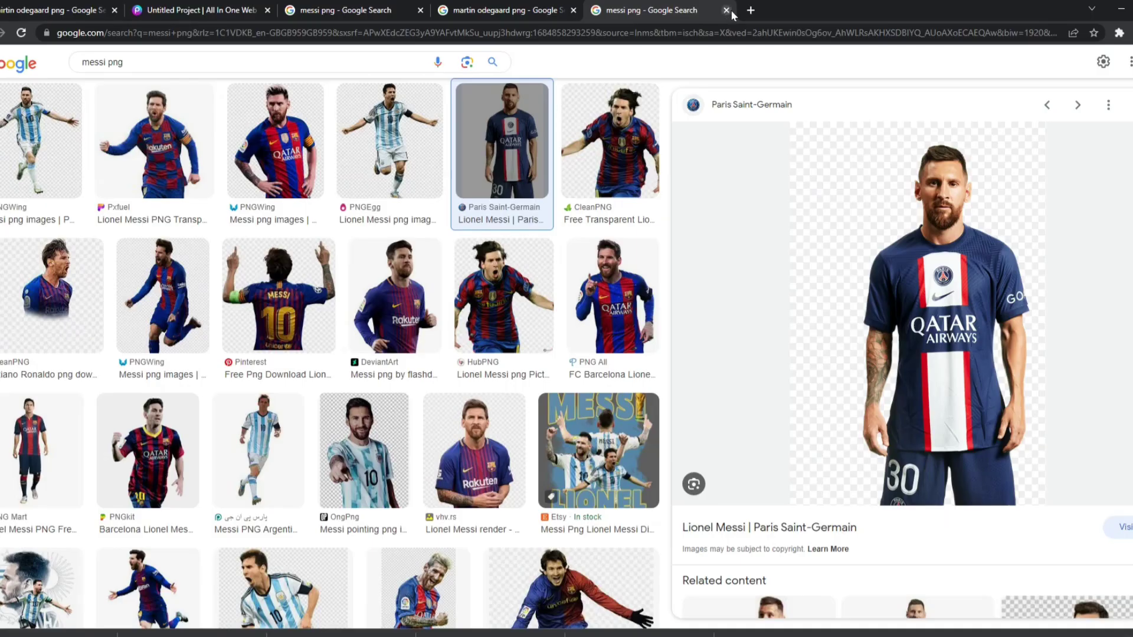
Close the messi png tab to return to the martin odegaard png results
click(734, 11)
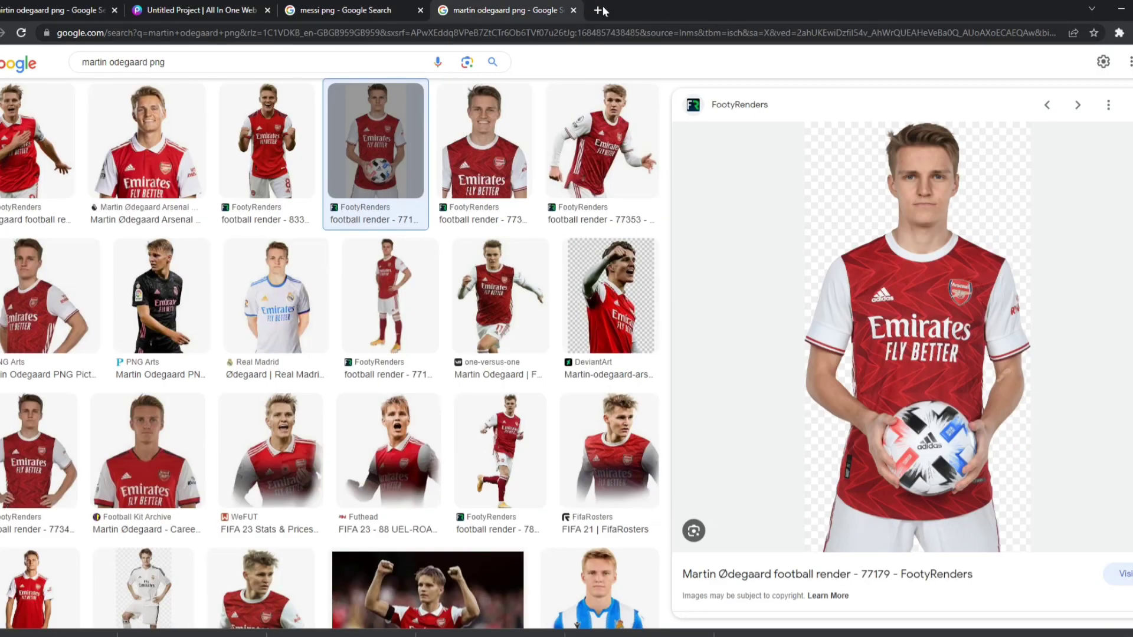
scroll(378, 338, down, 4)
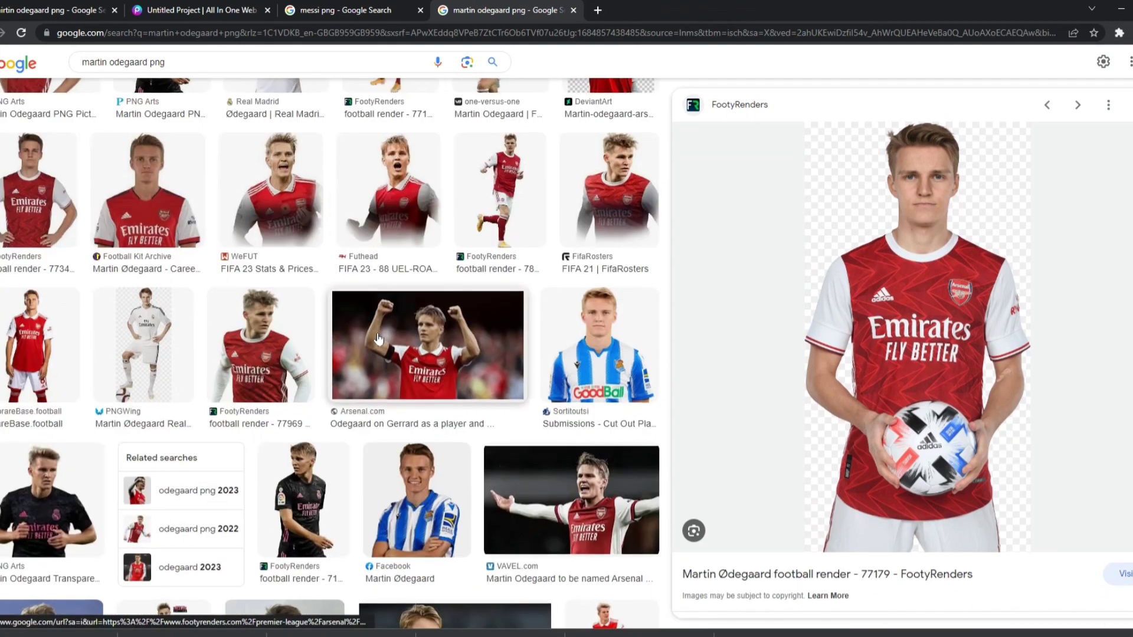
scroll(379, 338, up, 5)
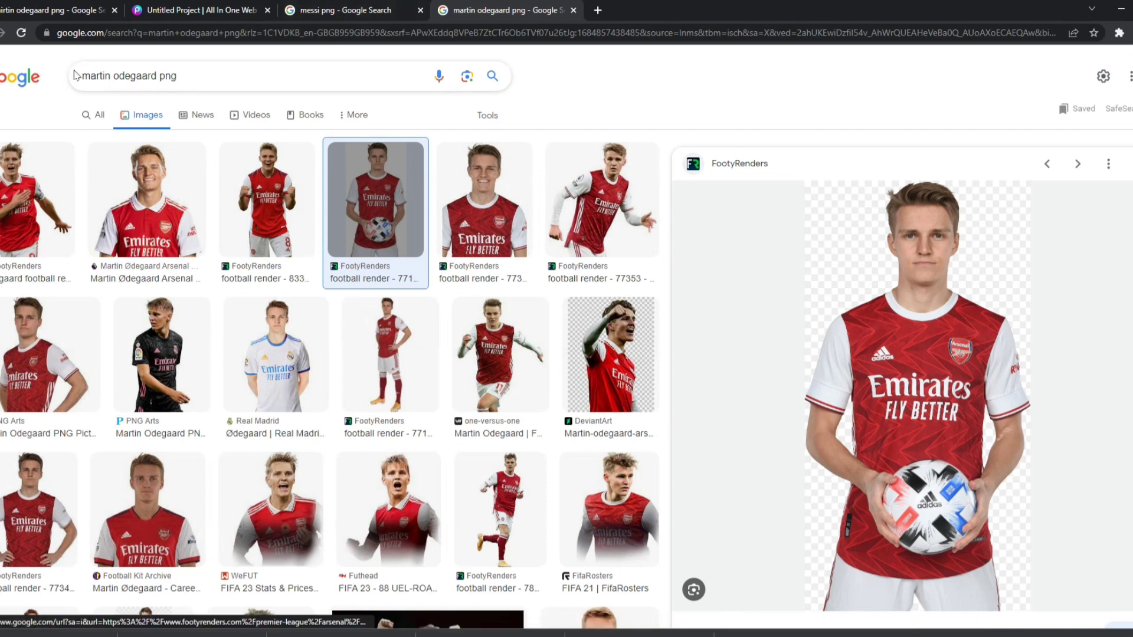
drag(186, 80, 747, 83)
Briefly view the Odegaard render's FootyRenders page, then start a fresh blank tab
click(1038, 412)
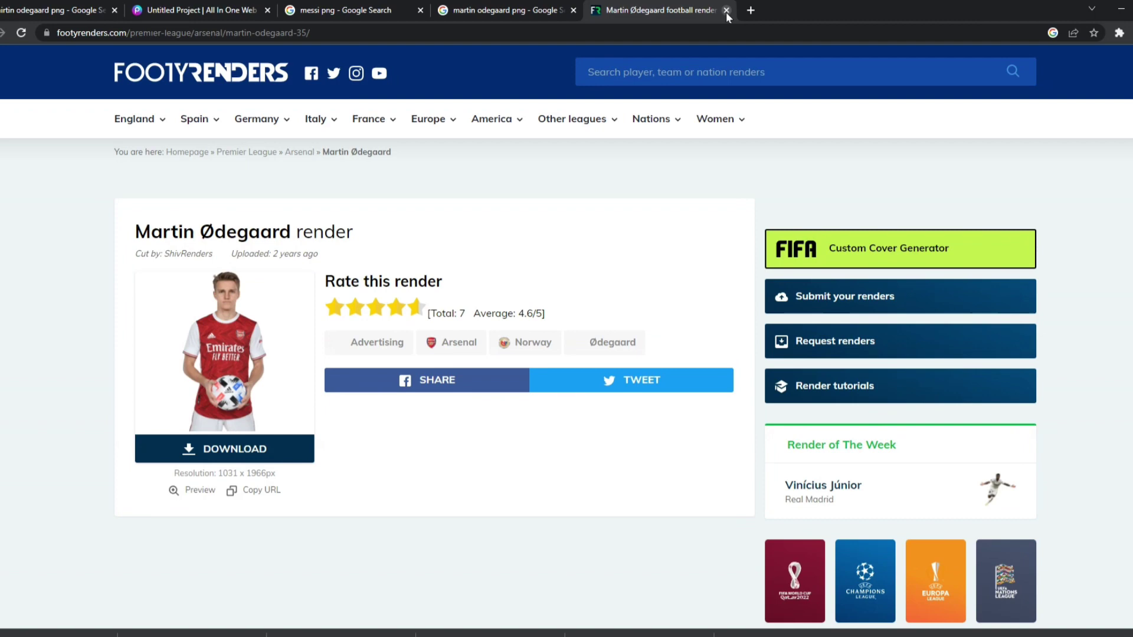
click(726, 10)
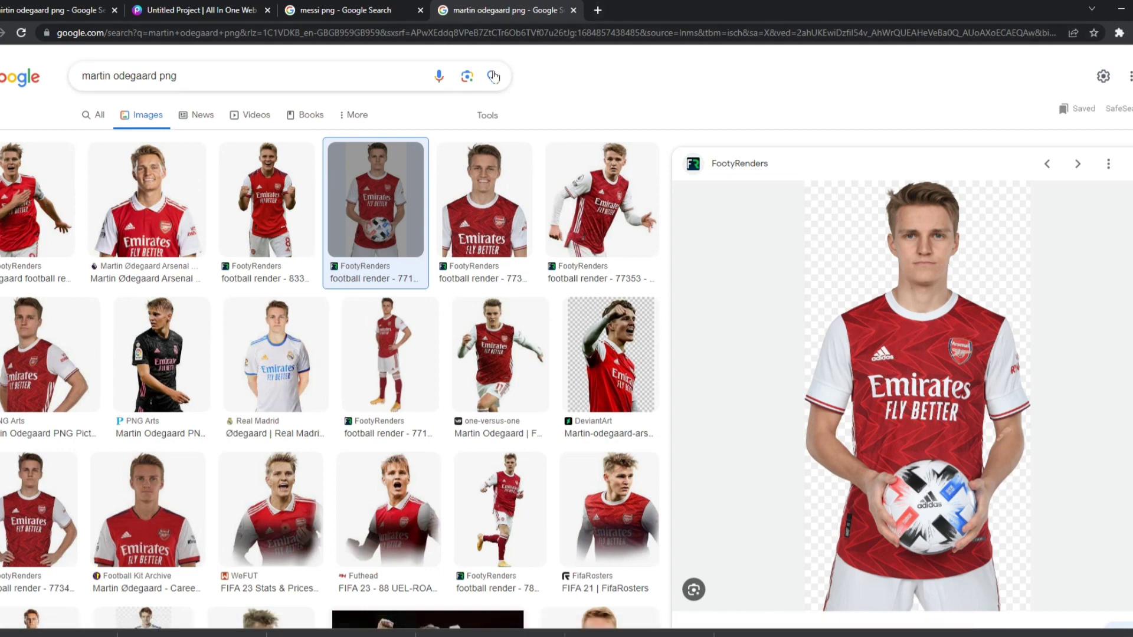
key(ctrl+t)
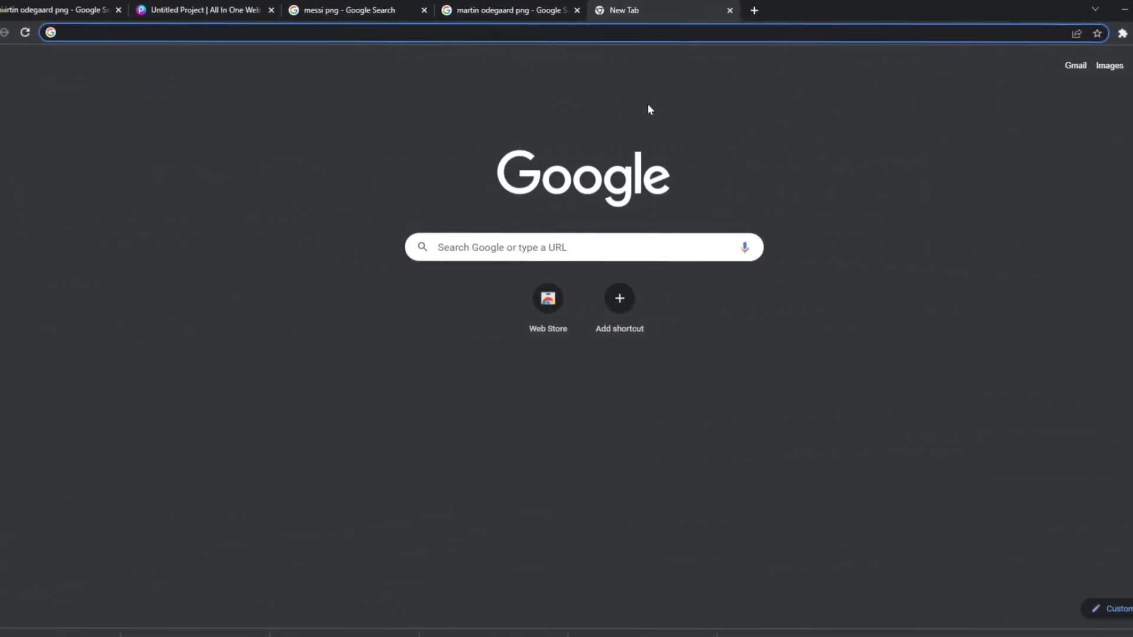
Search 'picsart' and go to the Picsart: Editing and Design Tools Create page
text(pc)
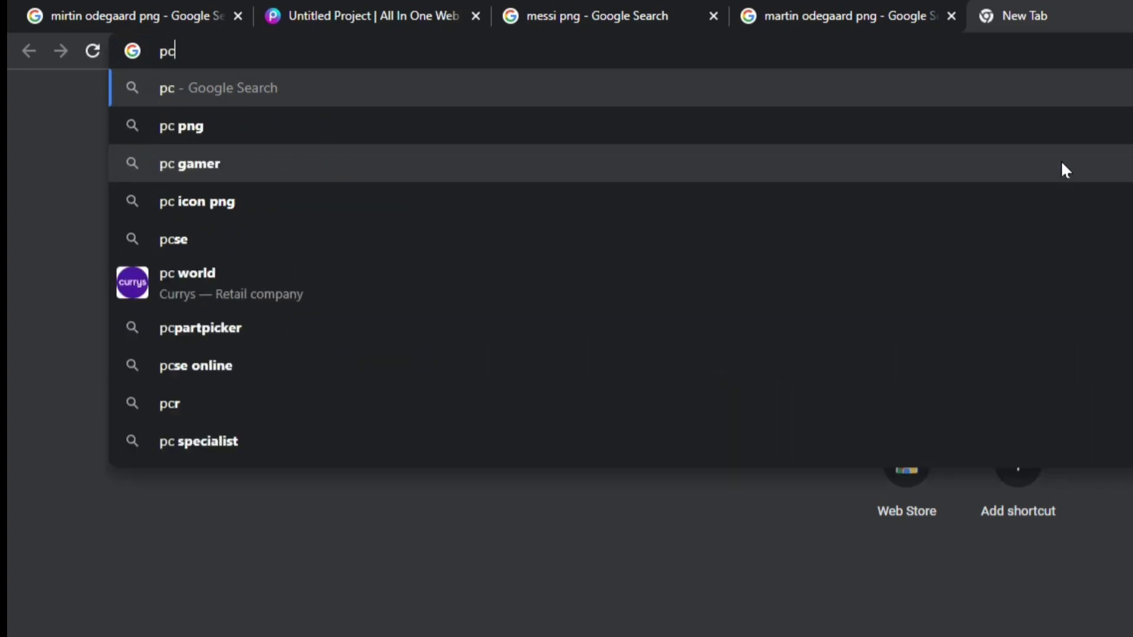
key(BackSpace)
text(ics)
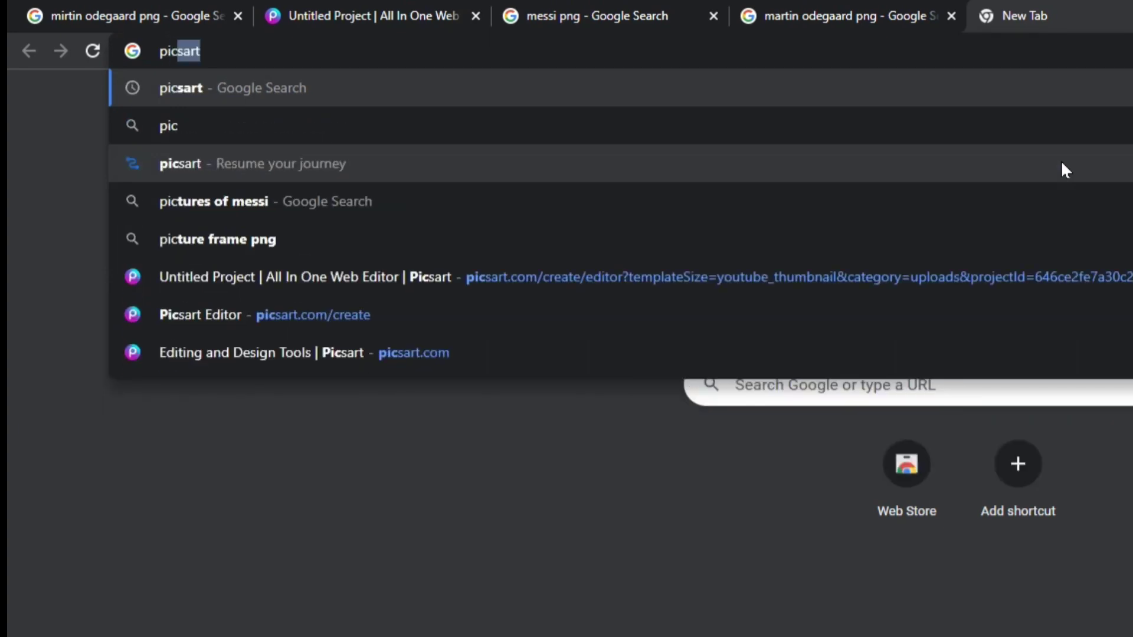
text(art)
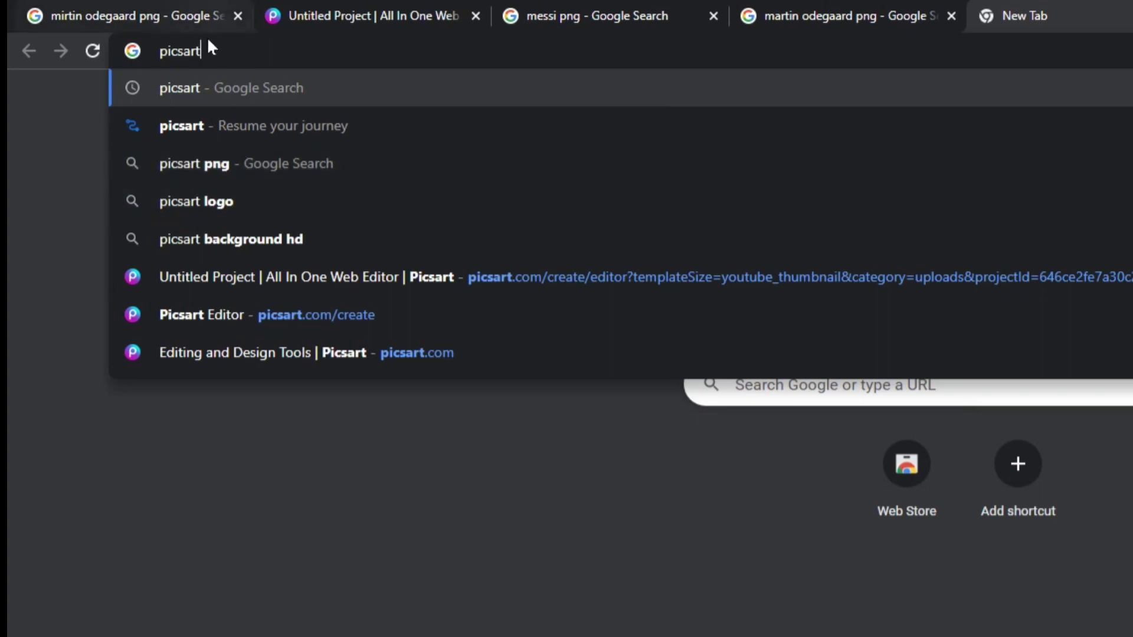
mouse_move(197, 52)
mouse_down()
mouse_move(148, 61)
mouse_move(213, 59)
mouse_up()
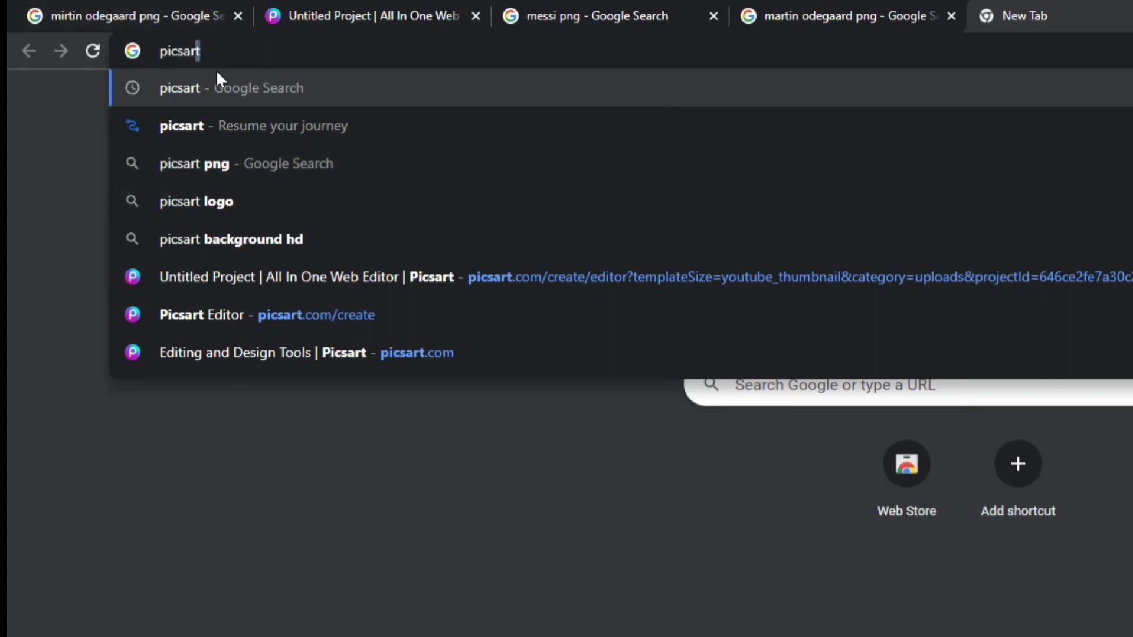
click(216, 70)
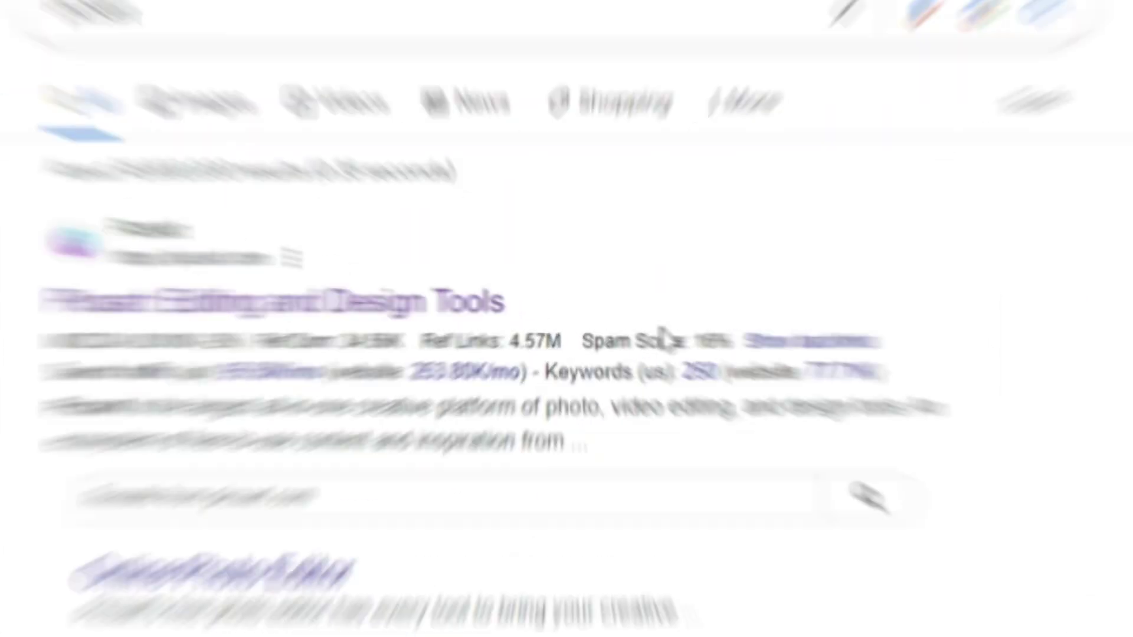
click(394, 321)
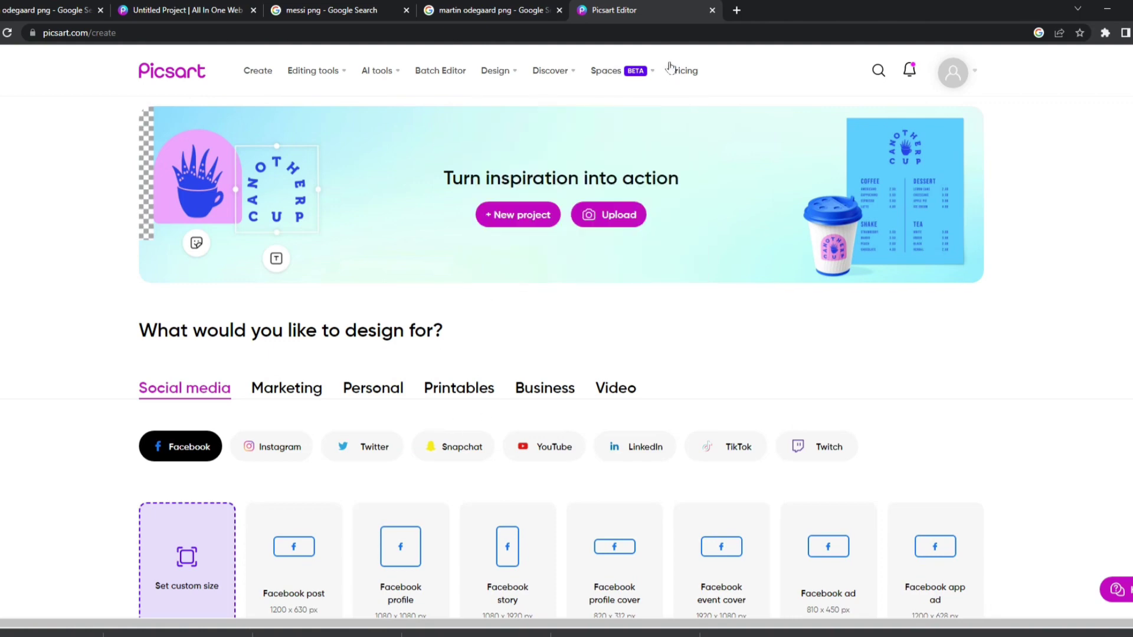
Choose the YouTube thumbnail template to get a blank 1280 × 720 px canvas
mouse_move(655, 73)
mouse_move(949, 79)
scroll(775, 441, down, 4)
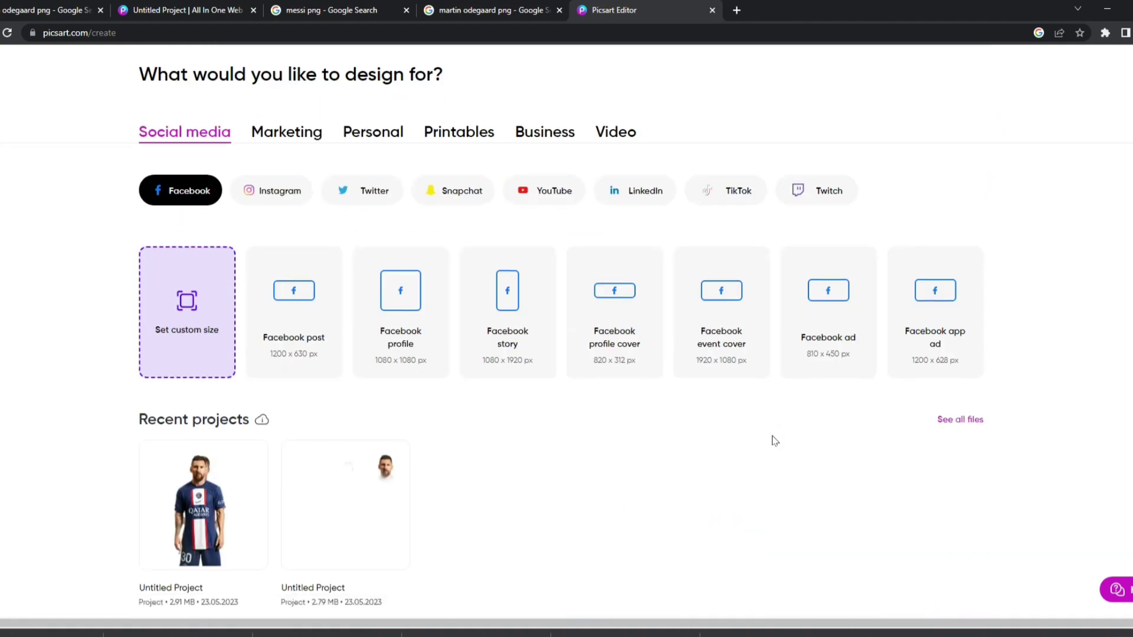
scroll(775, 440, up, 2)
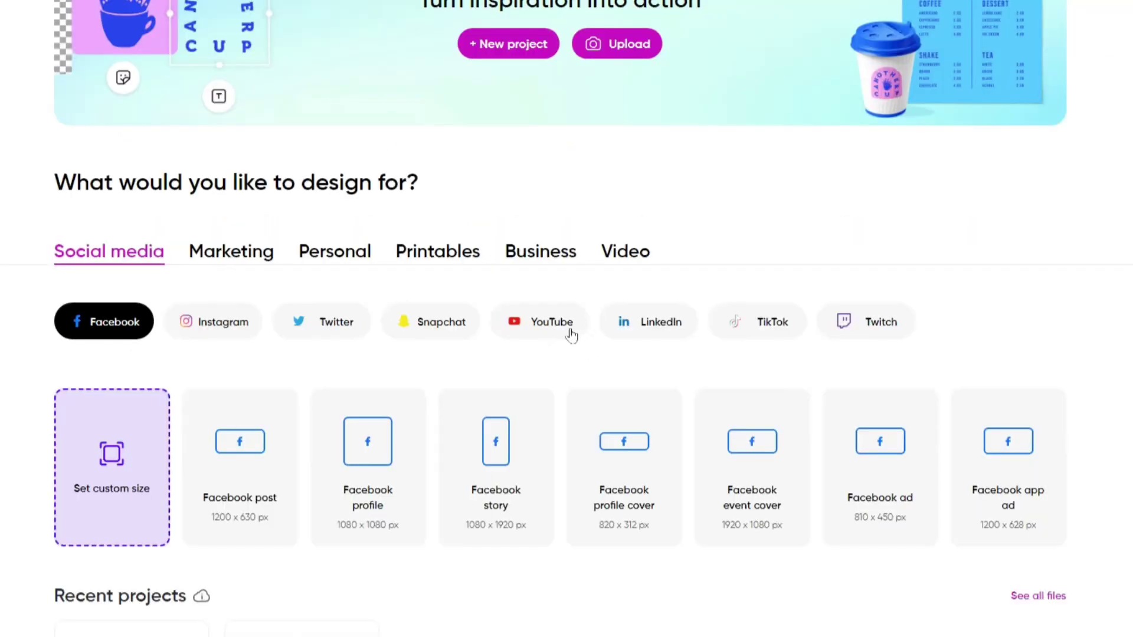
click(573, 326)
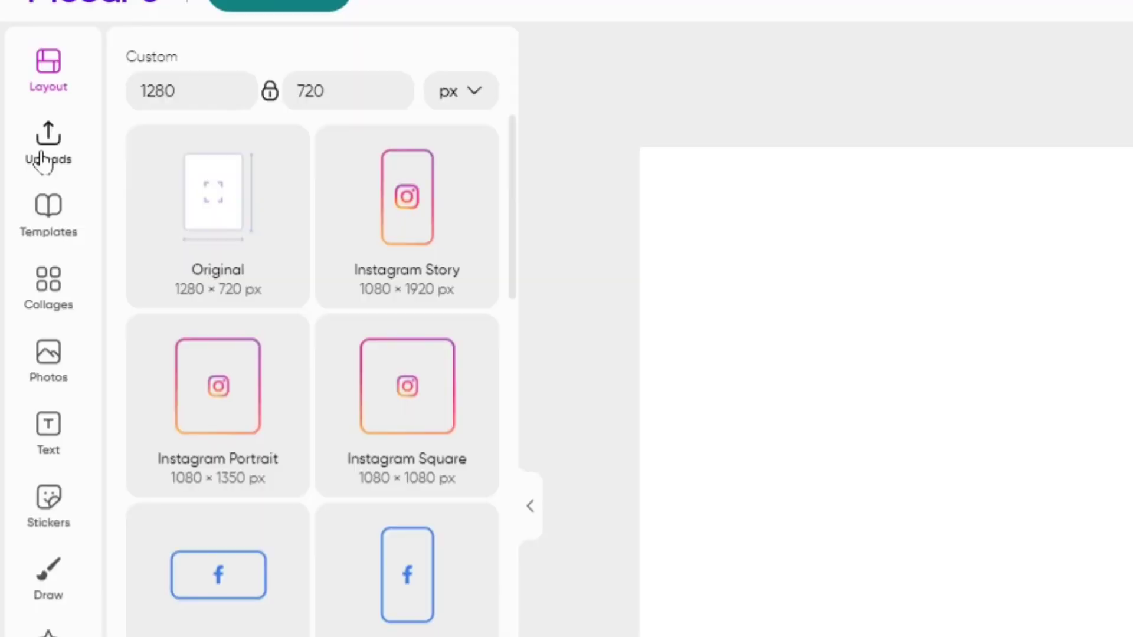
Add the uploaded Arsenal player image from Uploads to the thumbnail canvas
click(25, 151)
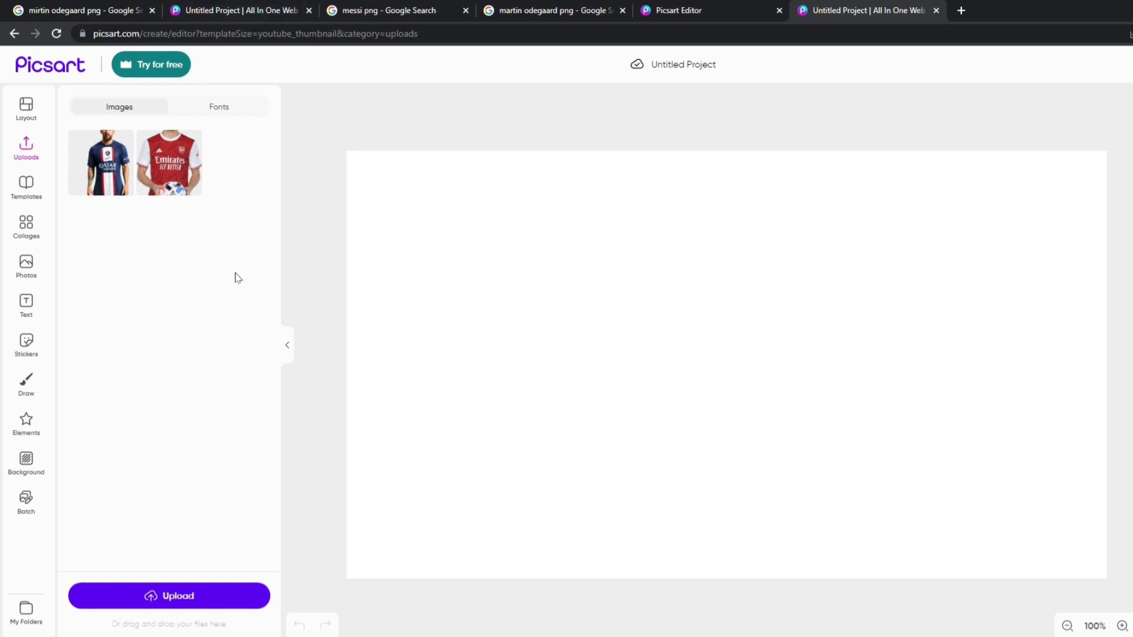
click(163, 160)
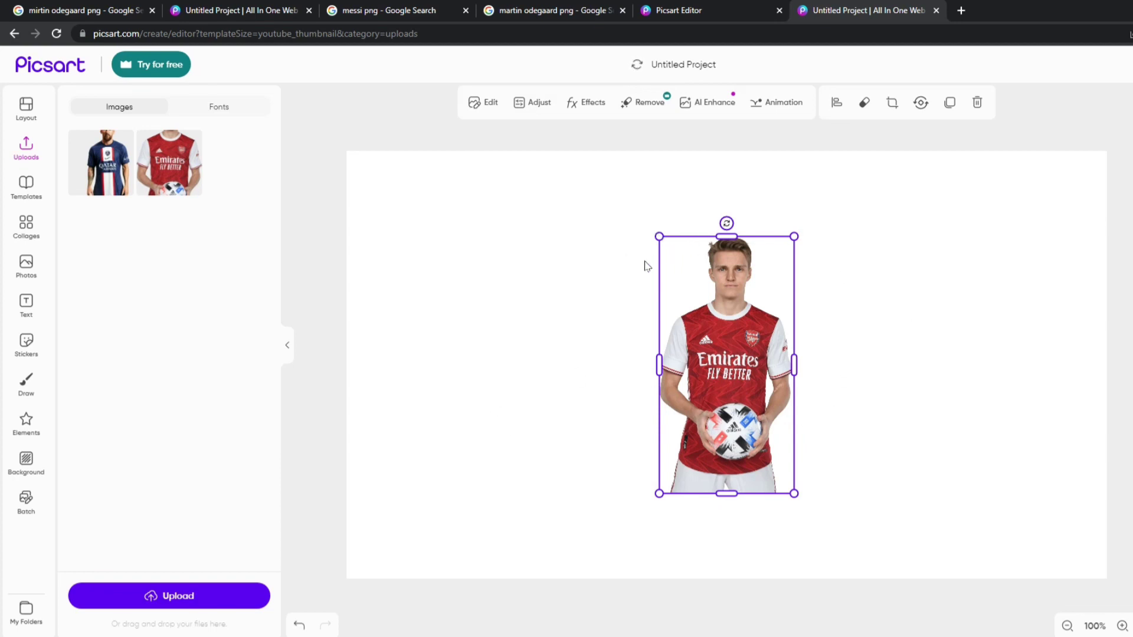
Enlarge and centre the Arsenal player image, then add the Messi upload on top
drag(659, 235, 633, 187)
drag(786, 489, 799, 513)
drag(763, 417, 743, 429)
click(874, 301)
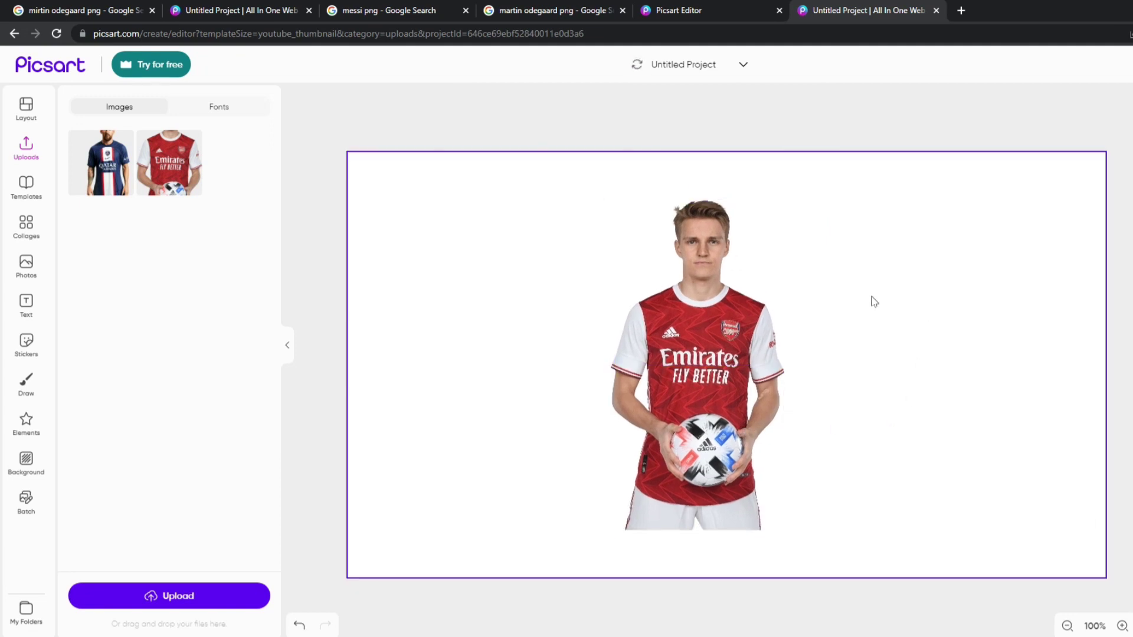
click(103, 155)
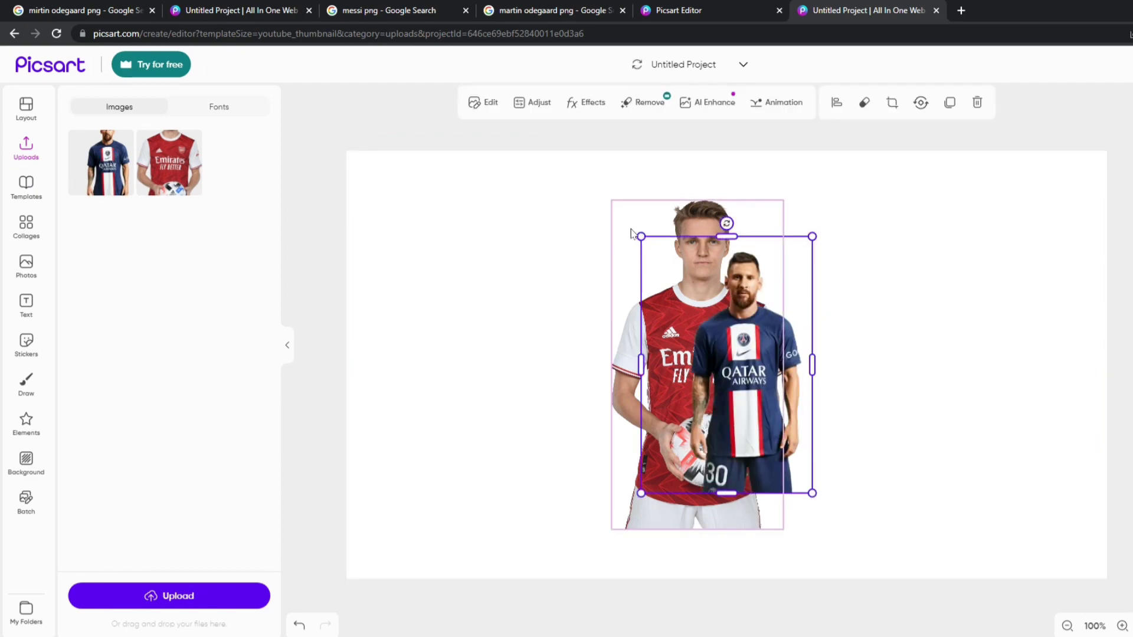
Scale and position the Messi image so it covers the Arsenal player's head and body
drag(641, 236, 533, 182)
drag(667, 339, 642, 389)
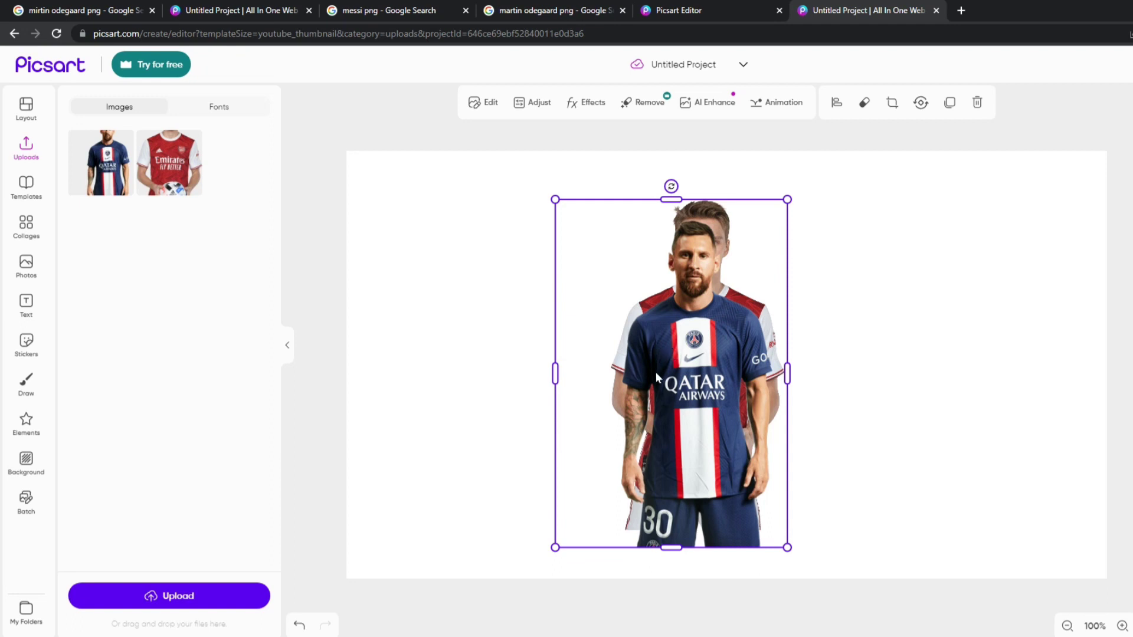
mouse_move(656, 371)
mouse_down()
mouse_move(665, 343)
mouse_move(661, 359)
mouse_up()
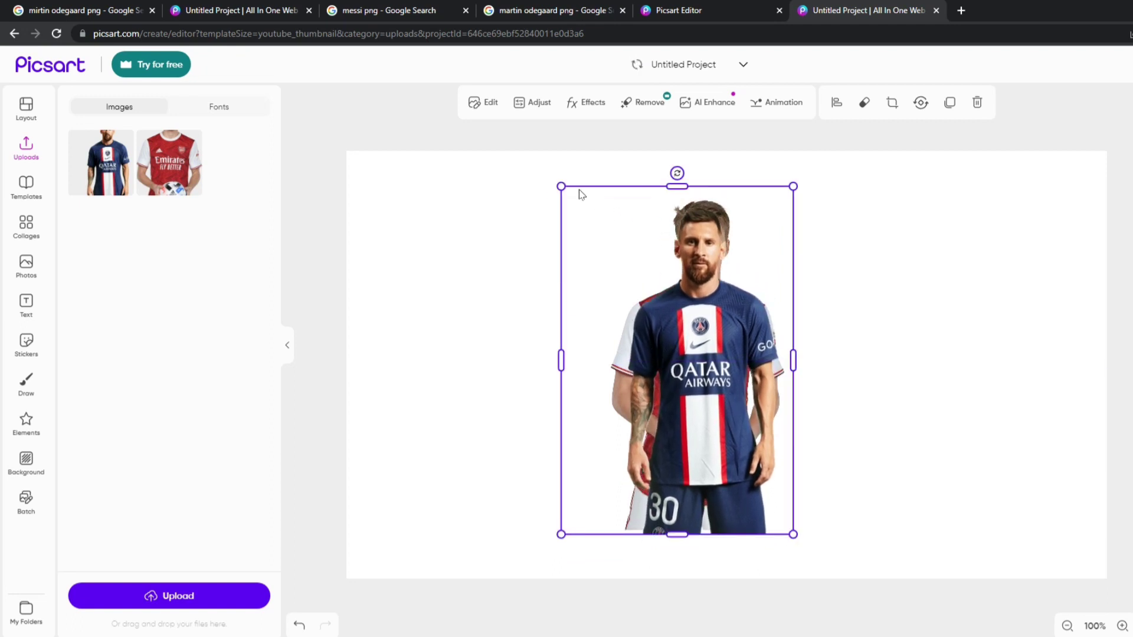
drag(563, 186, 547, 164)
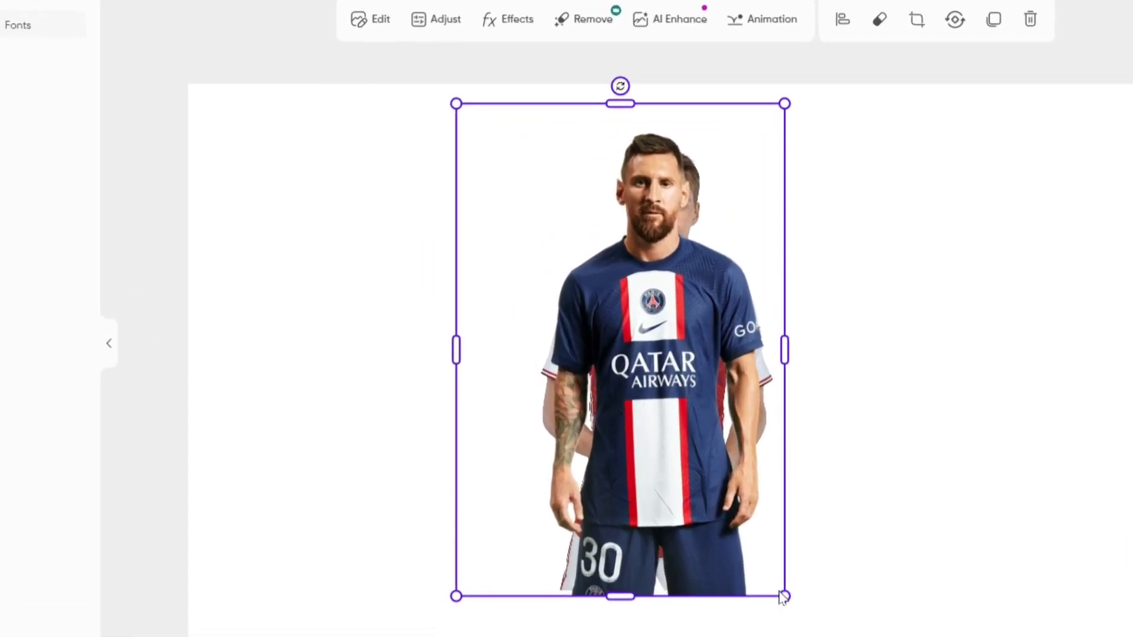
drag(783, 597, 789, 635)
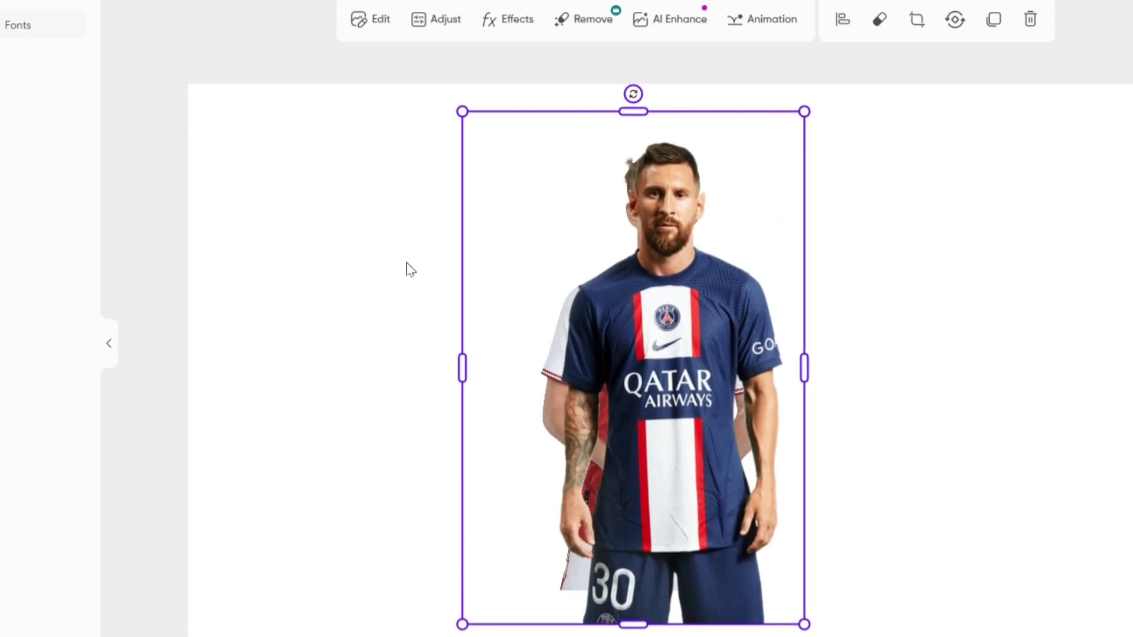
mouse_move(462, 110)
mouse_down()
mouse_move(443, 111)
mouse_move(447, 125)
mouse_up()
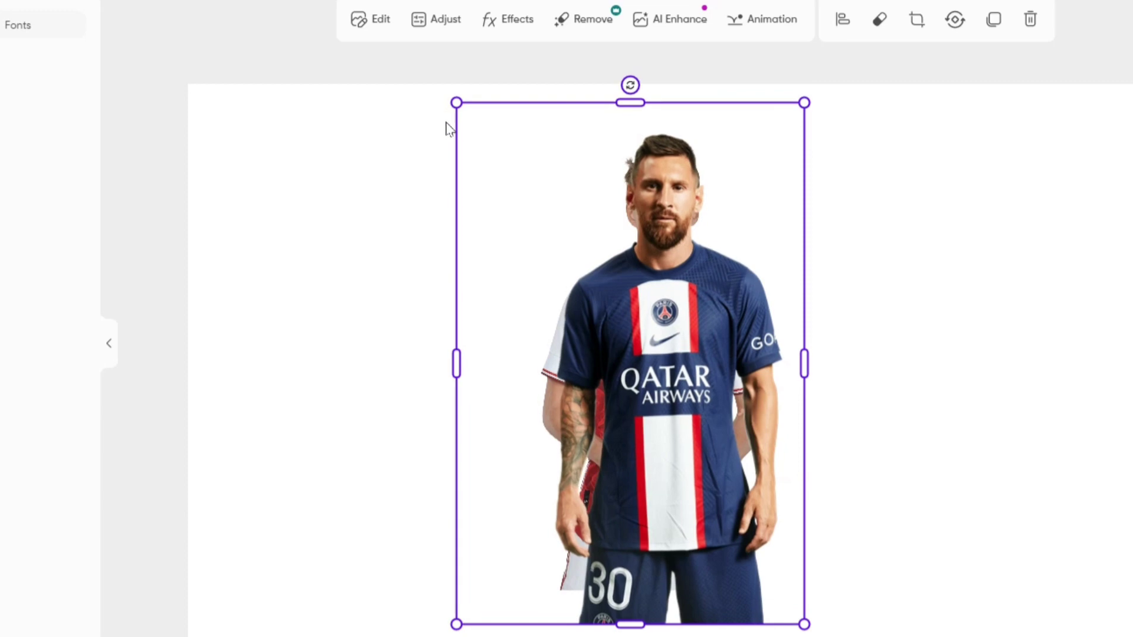
mouse_move(577, 243)
mouse_down()
mouse_move(577, 258)
mouse_move(561, 260)
mouse_move(571, 258)
mouse_up()
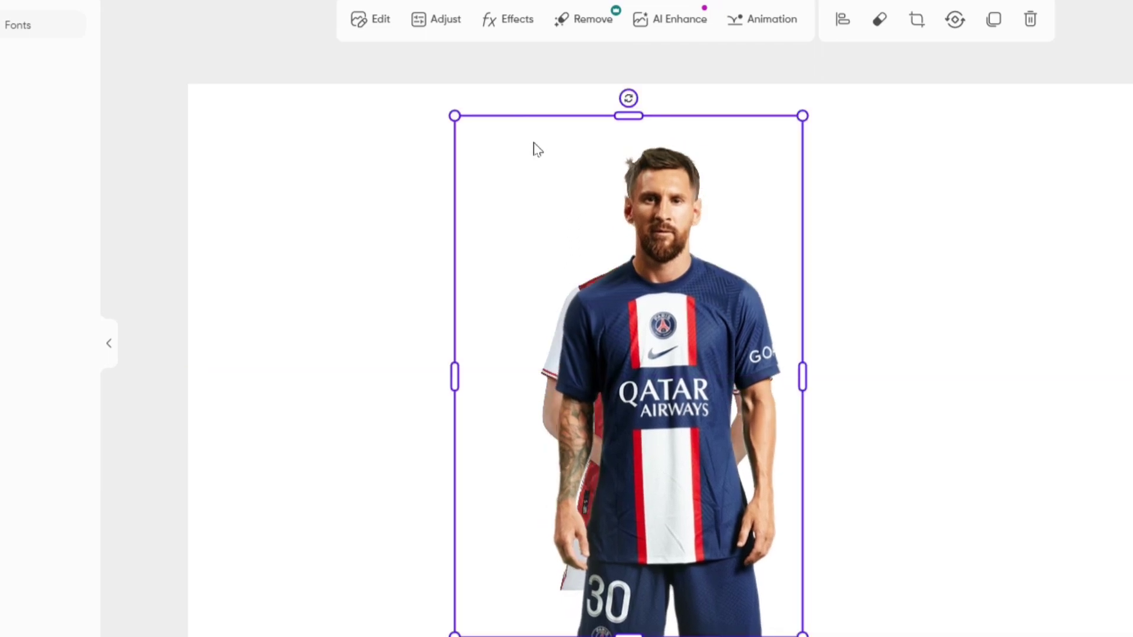
drag(454, 116, 450, 109)
click(556, 212)
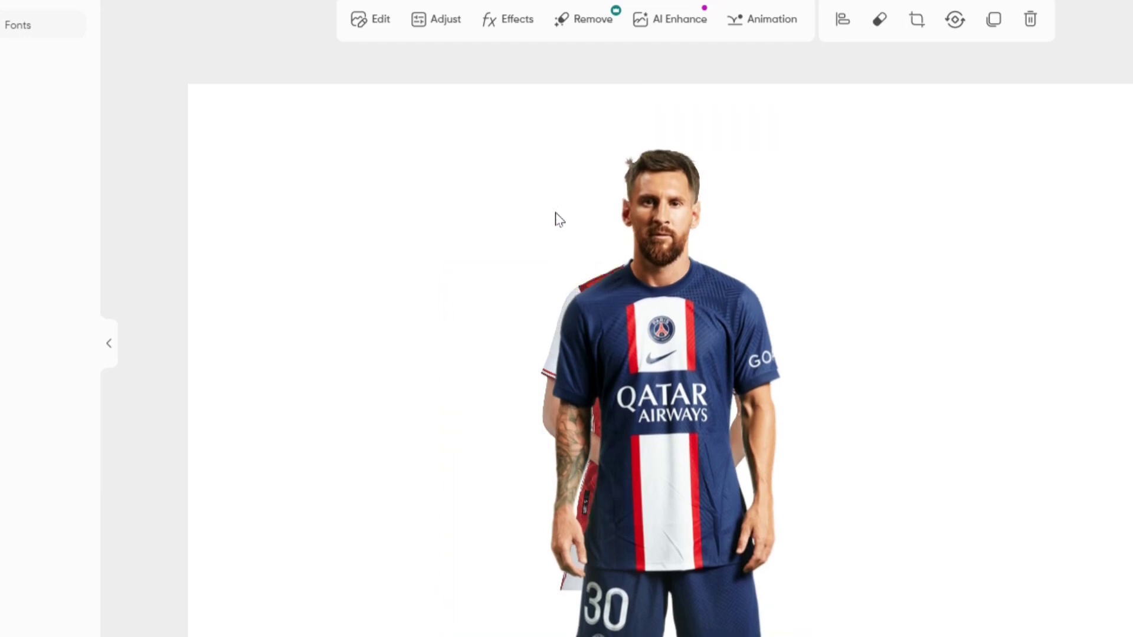
click(812, 214)
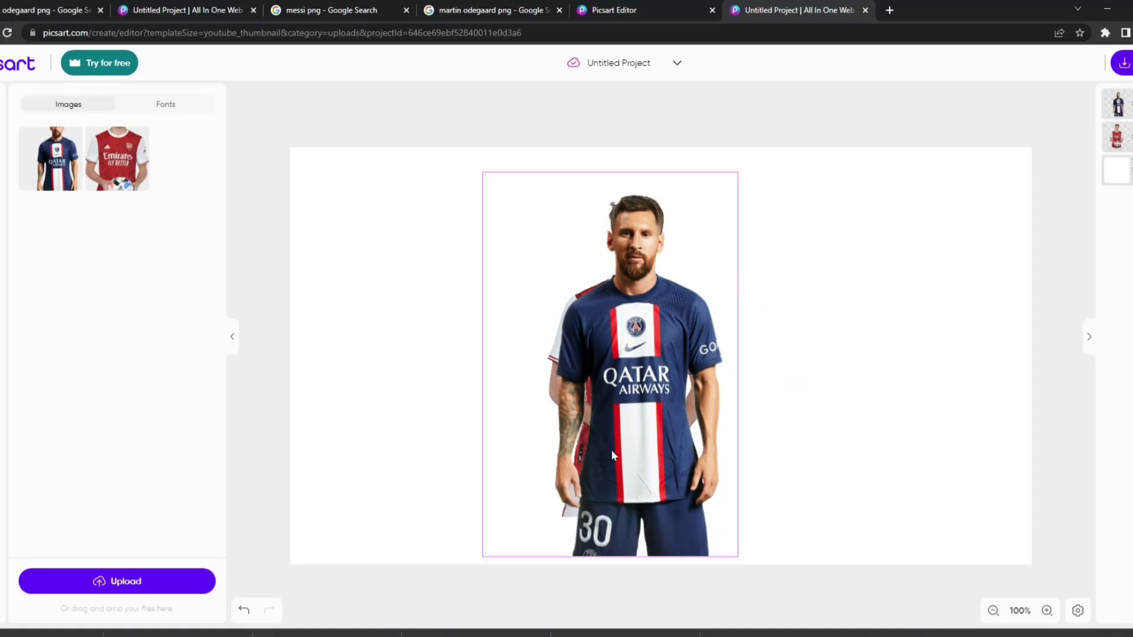
Select the Messi image and open its Eraser's Autoselect/Erase panel
click(624, 320)
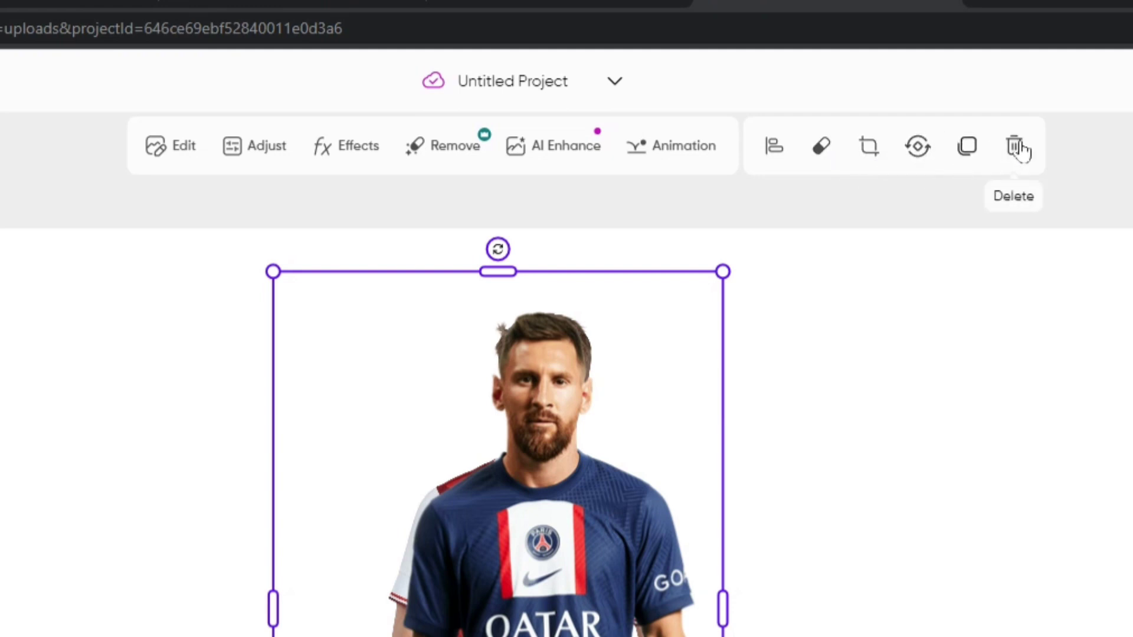
click(826, 159)
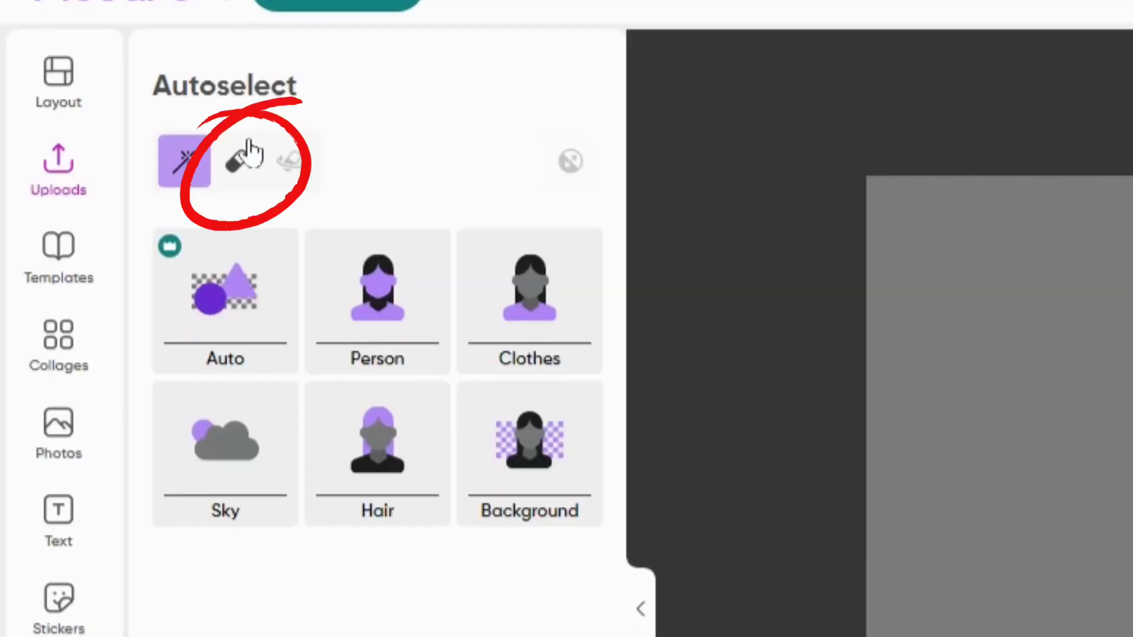
Erase Messi's PSG shirt with a harder brush eraser to reveal the Arsenal kit
click(239, 175)
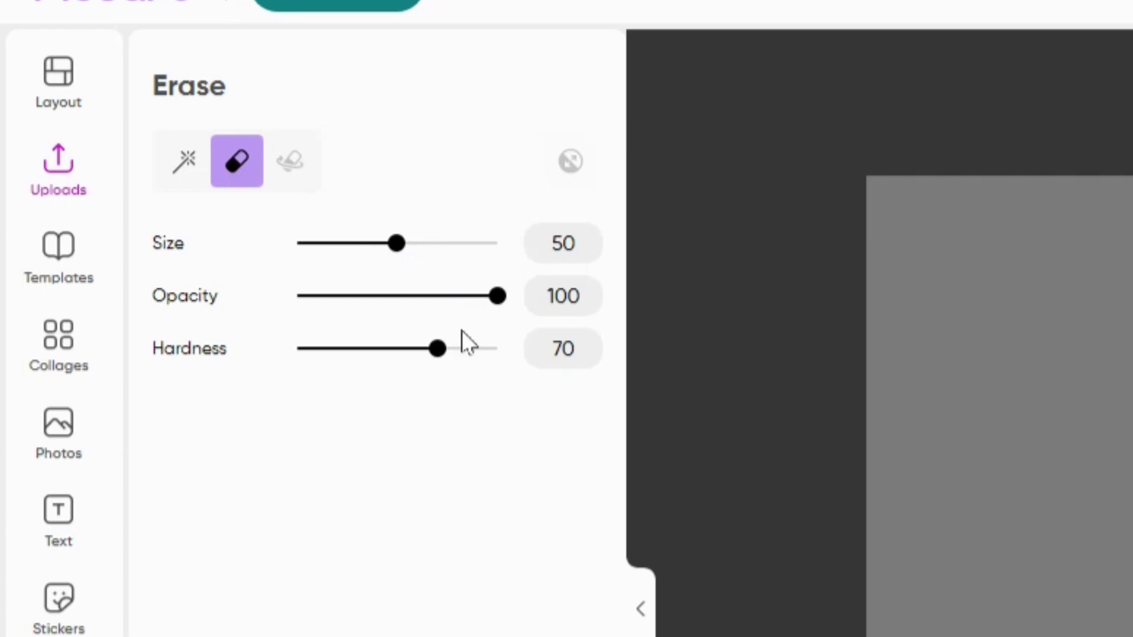
drag(456, 348, 503, 381)
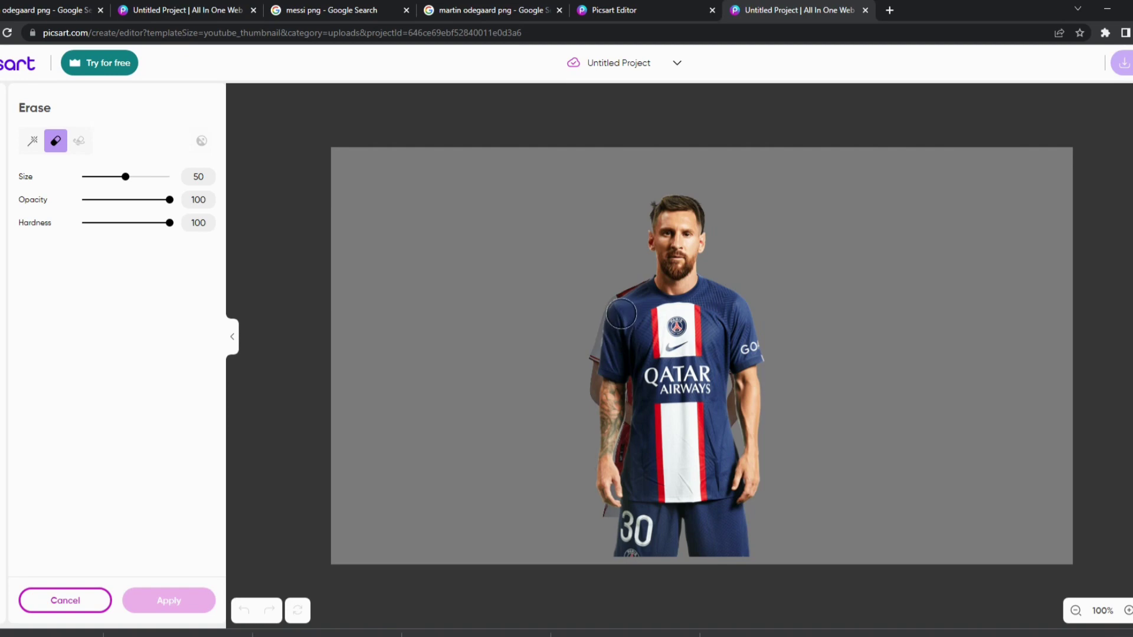
mouse_move(621, 314)
mouse_down()
mouse_move(598, 400)
mouse_move(595, 503)
mouse_move(637, 463)
mouse_move(624, 389)
mouse_move(615, 423)
mouse_move(805, 443)
mouse_move(718, 468)
mouse_move(690, 506)
mouse_move(810, 508)
mouse_move(679, 532)
mouse_move(771, 549)
mouse_move(566, 533)
mouse_move(756, 527)
mouse_move(706, 481)
mouse_move(564, 463)
mouse_move(593, 498)
mouse_move(673, 521)
mouse_move(739, 507)
mouse_move(611, 455)
mouse_move(619, 443)
mouse_move(738, 480)
mouse_move(728, 490)
mouse_move(664, 479)
mouse_move(761, 417)
mouse_move(642, 412)
mouse_move(731, 414)
mouse_move(694, 344)
mouse_move(672, 341)
mouse_move(761, 352)
mouse_move(720, 379)
mouse_move(661, 379)
mouse_move(581, 329)
mouse_move(684, 381)
mouse_move(755, 364)
mouse_move(752, 383)
mouse_move(738, 344)
mouse_move(735, 372)
mouse_move(730, 289)
mouse_move(716, 322)
mouse_move(715, 285)
mouse_move(670, 317)
mouse_move(628, 304)
mouse_move(624, 288)
mouse_move(670, 314)
mouse_move(692, 310)
mouse_move(650, 303)
mouse_up()
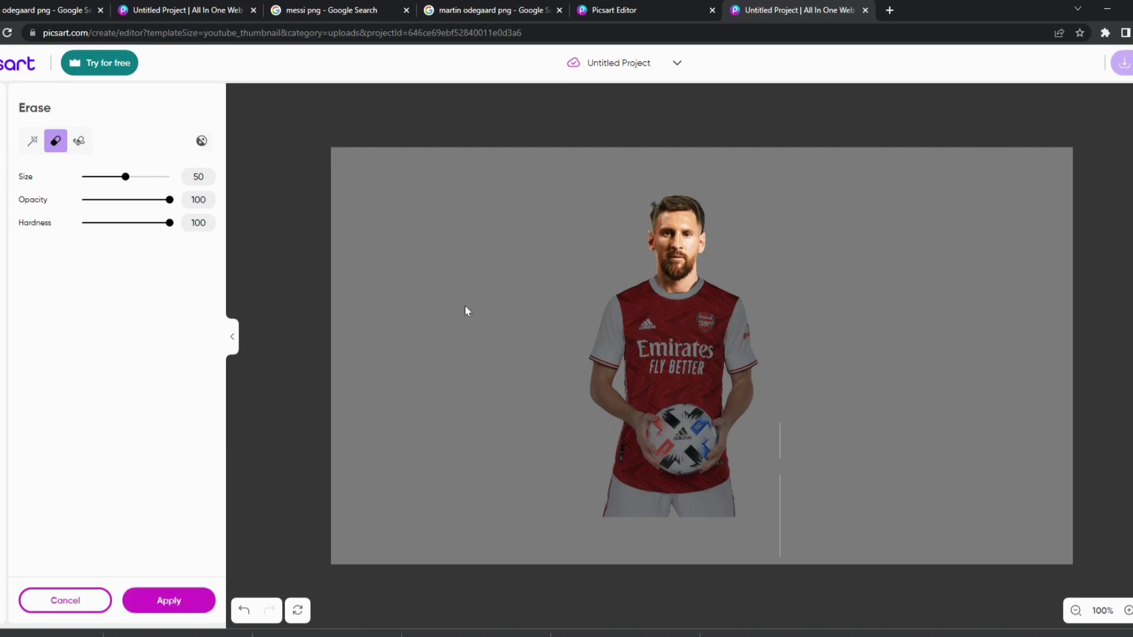
Zoom in, erase the blue patches on Messi's collar, and apply the erase
click(243, 610)
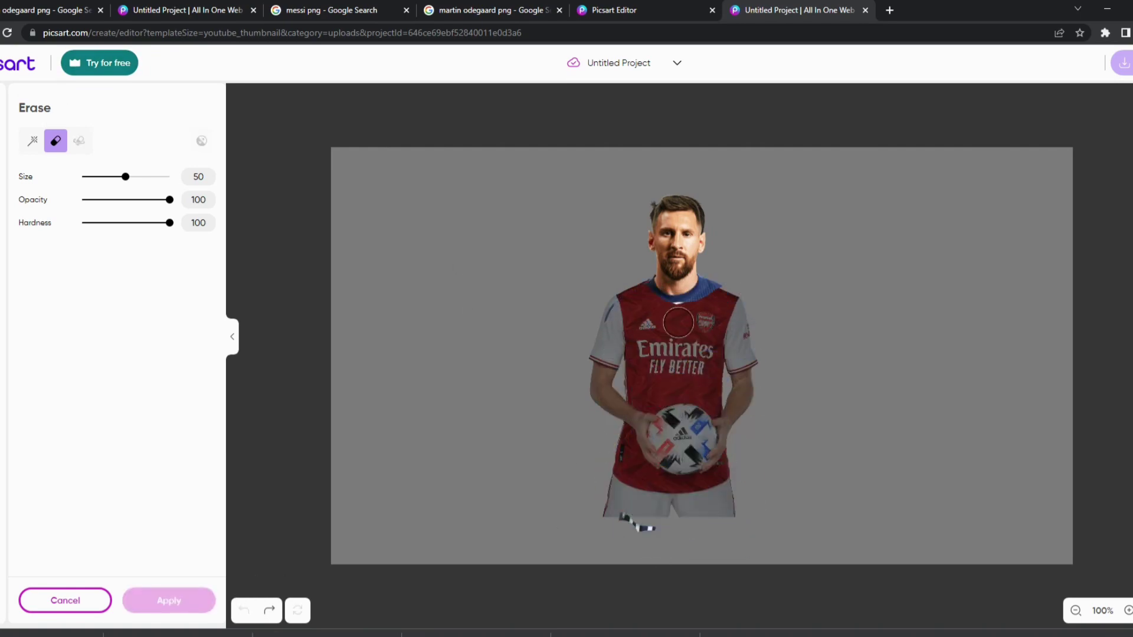
key(ctrl+shift+z)
scroll(1036, 555, up, 5)
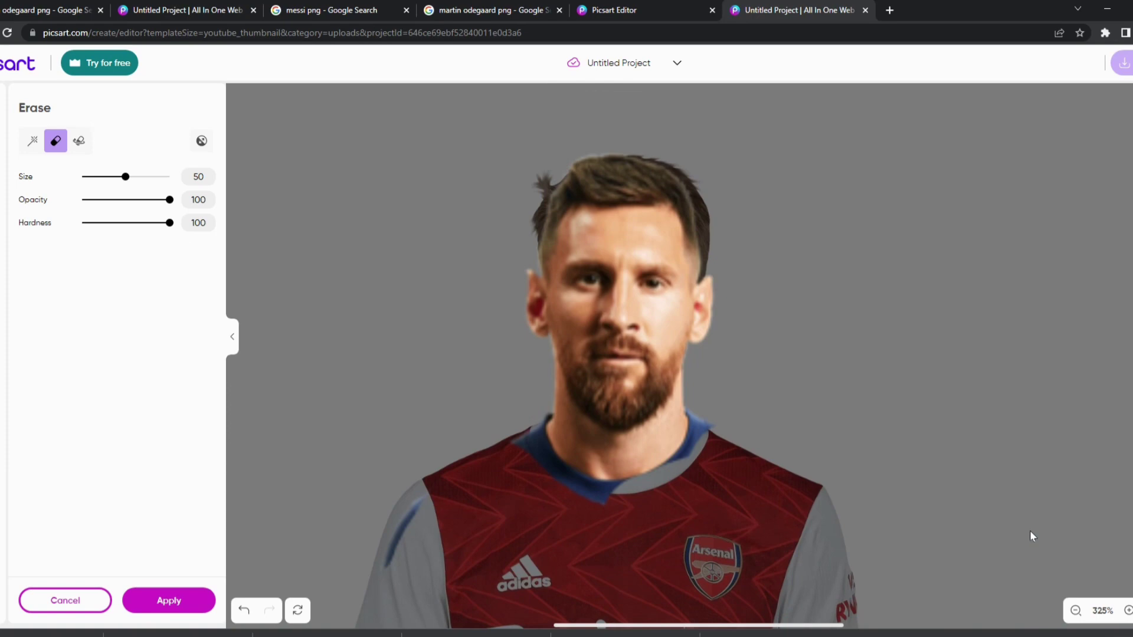
click(1127, 610)
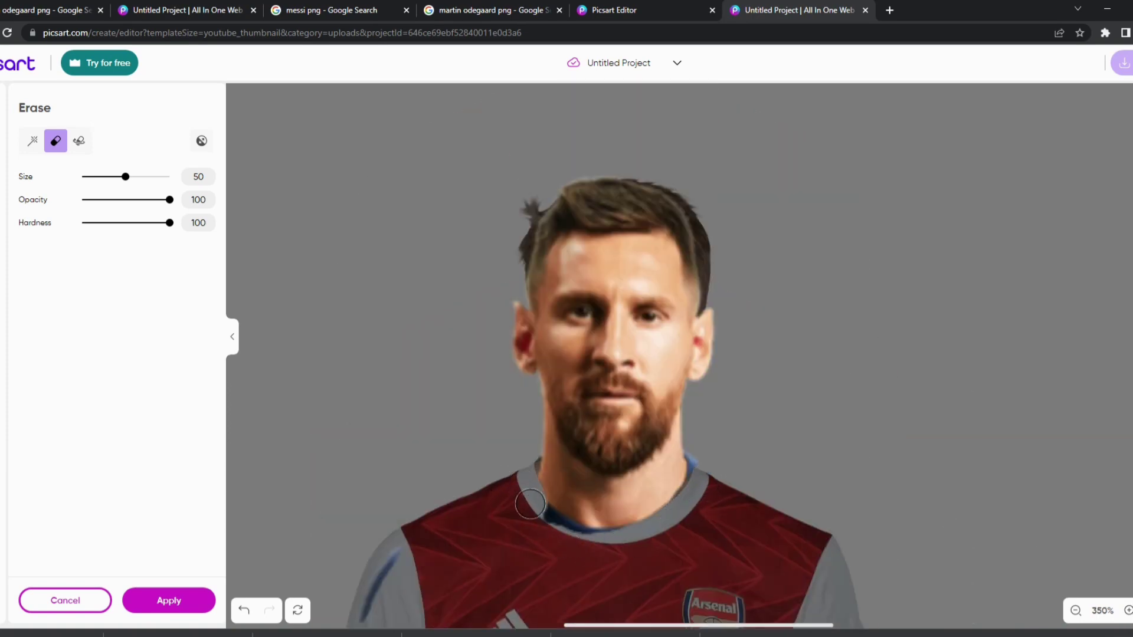
mouse_move(530, 505)
mouse_down()
mouse_move(588, 541)
mouse_move(705, 477)
mouse_move(712, 443)
mouse_move(622, 540)
mouse_move(574, 533)
mouse_move(531, 492)
mouse_move(603, 534)
mouse_move(688, 506)
mouse_up()
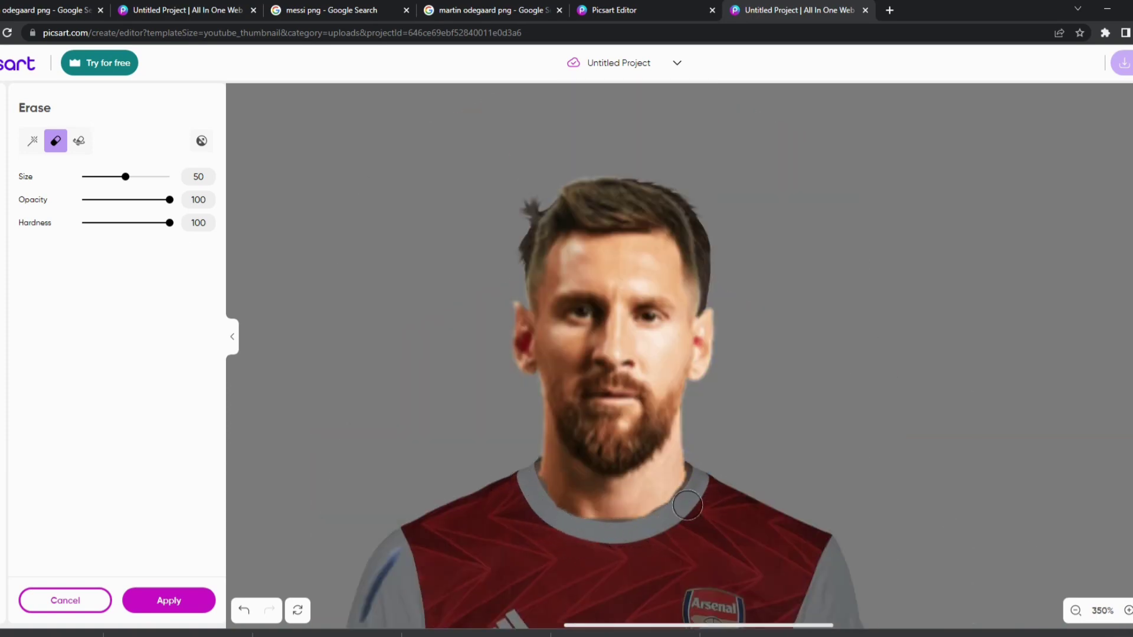
click(168, 600)
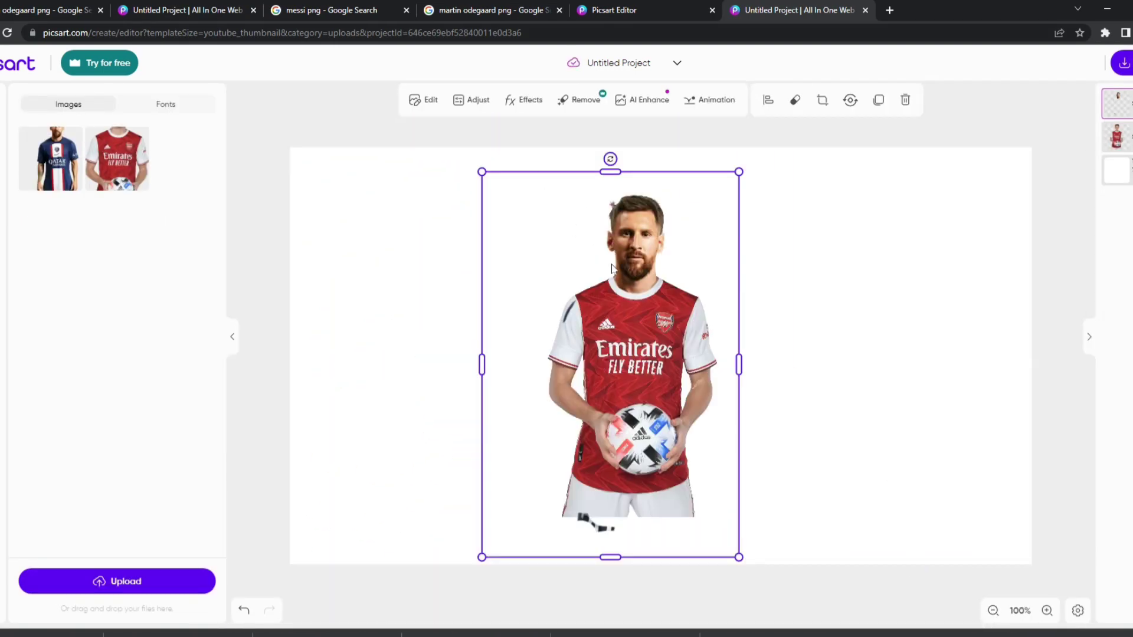
Shift Messi's head right, then erase the blue streak, bottom fragments and white line at hardness 100
drag(611, 268, 737, 350)
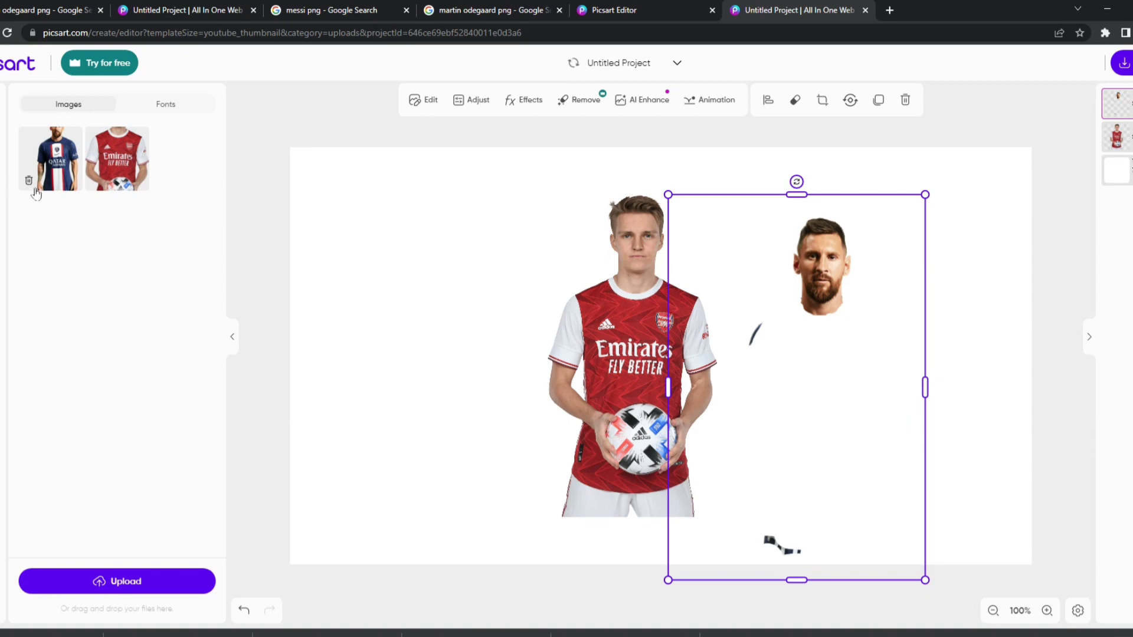
click(795, 100)
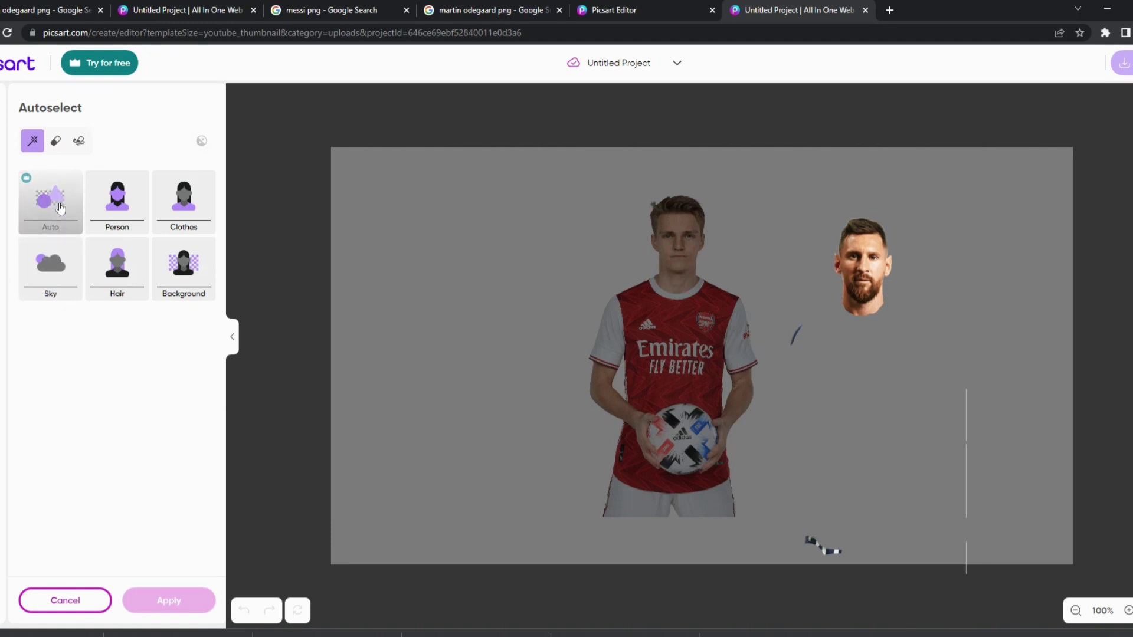
click(61, 147)
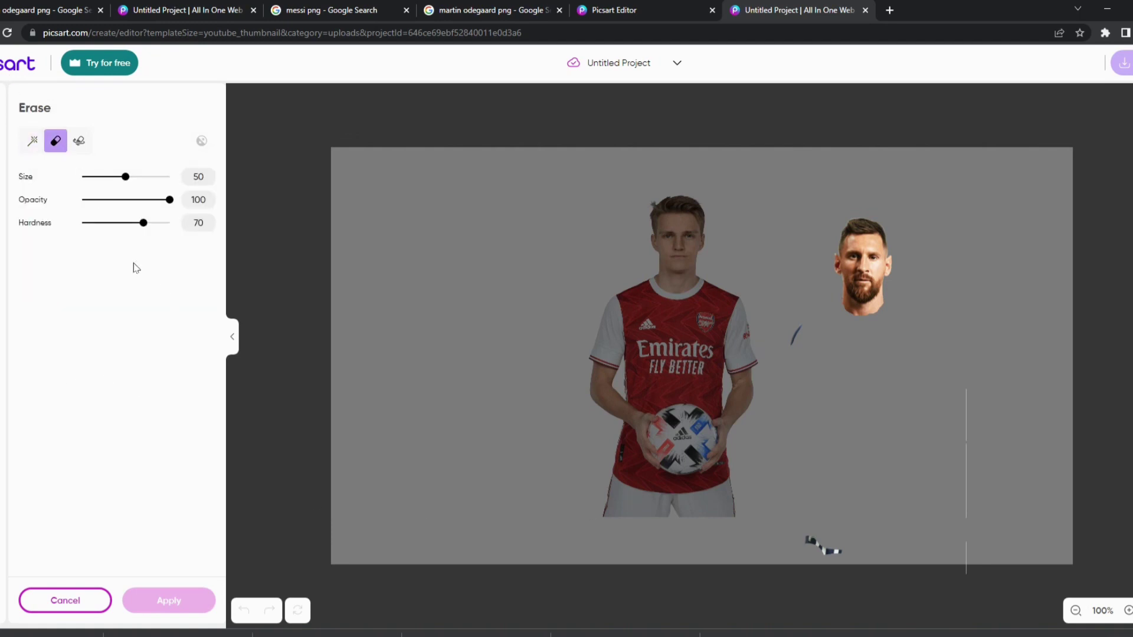
drag(144, 222, 174, 223)
click(792, 331)
click(804, 549)
click(829, 551)
drag(952, 432, 946, 558)
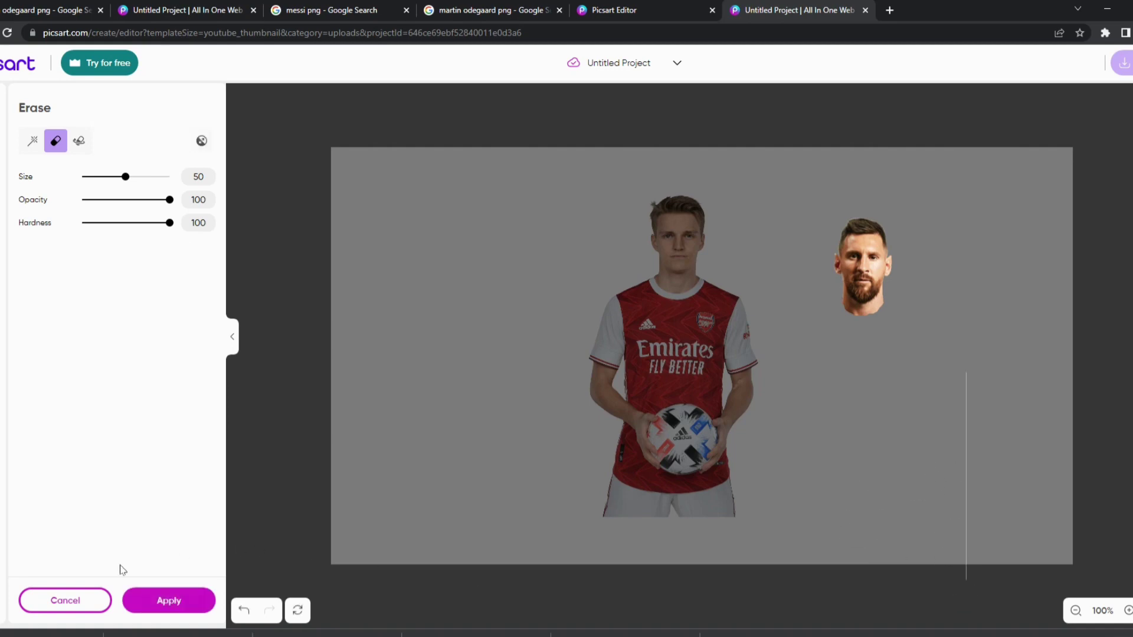
click(190, 612)
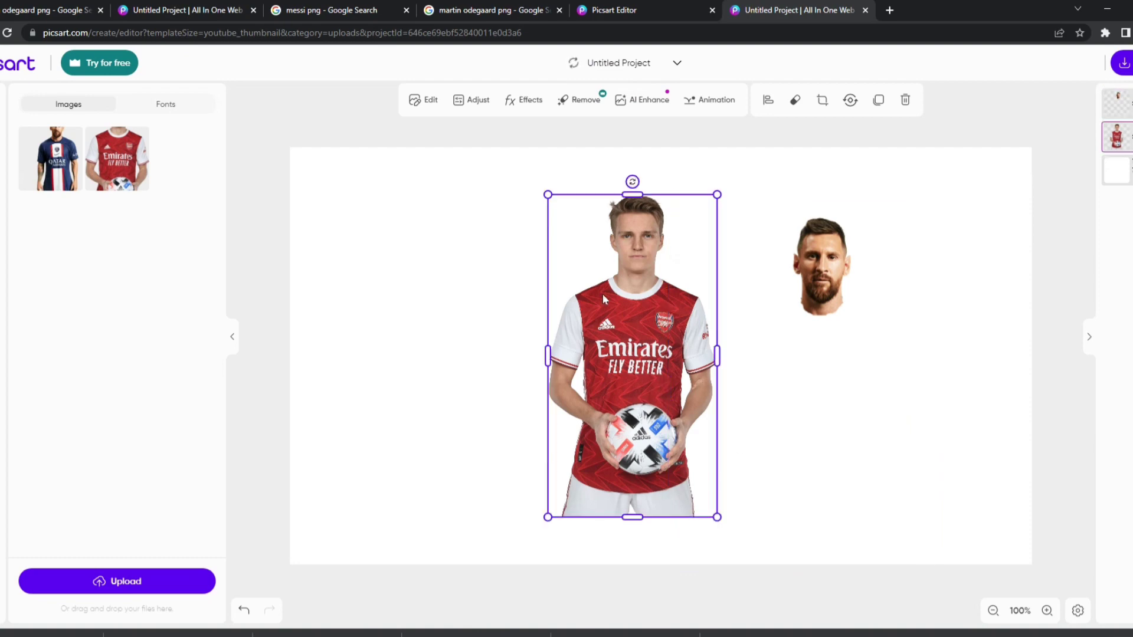
click(795, 100)
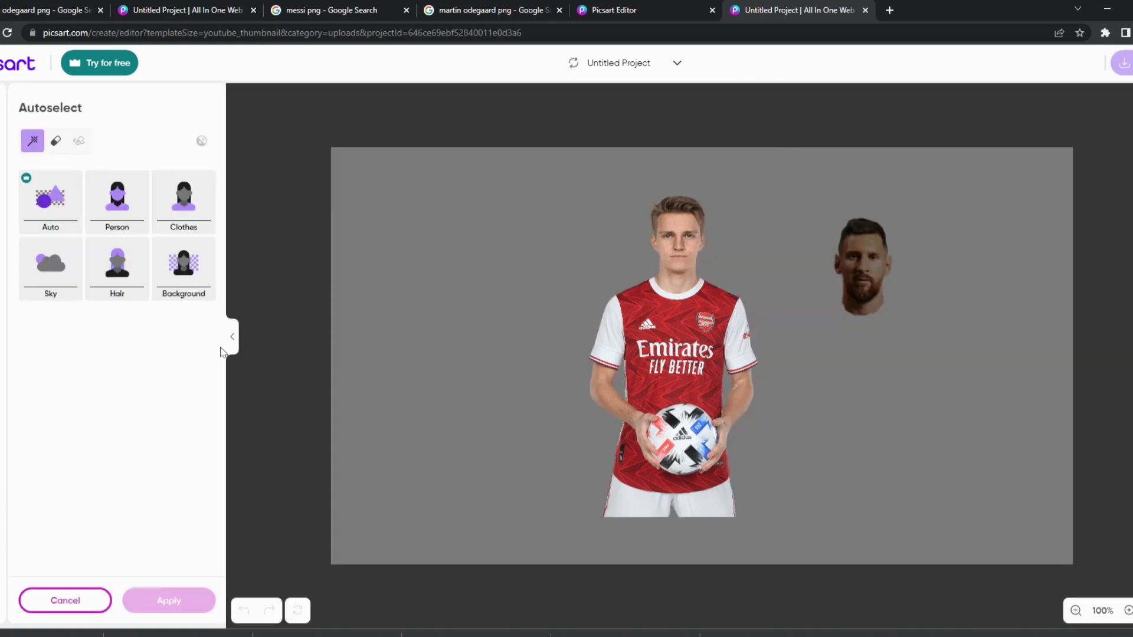
click(55, 142)
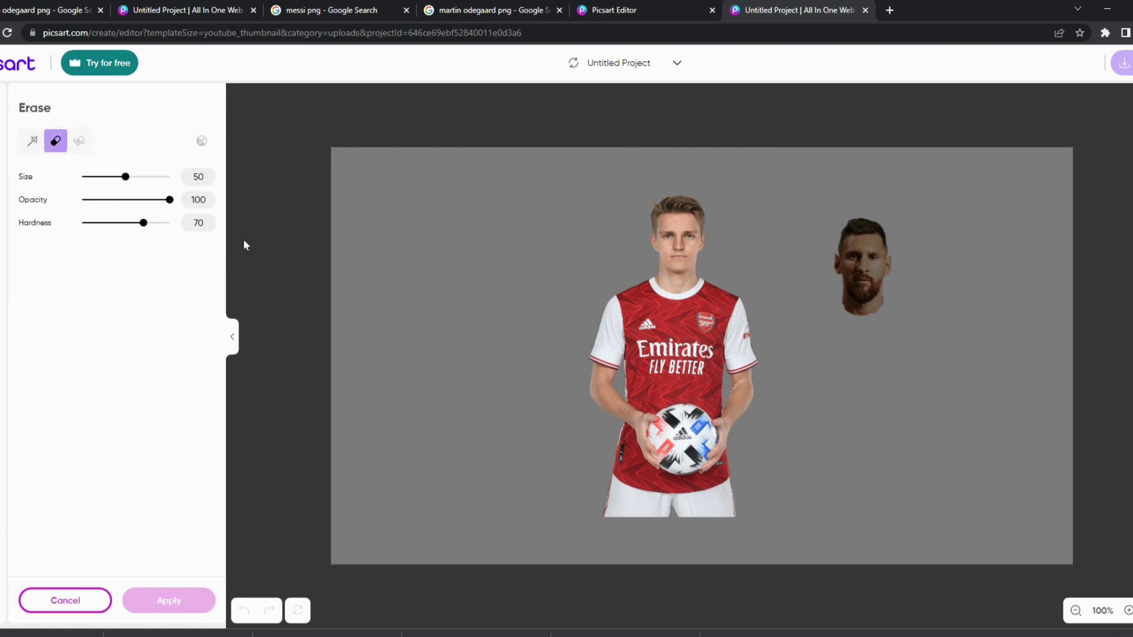
drag(152, 225, 174, 224)
scroll(880, 523, up, 10)
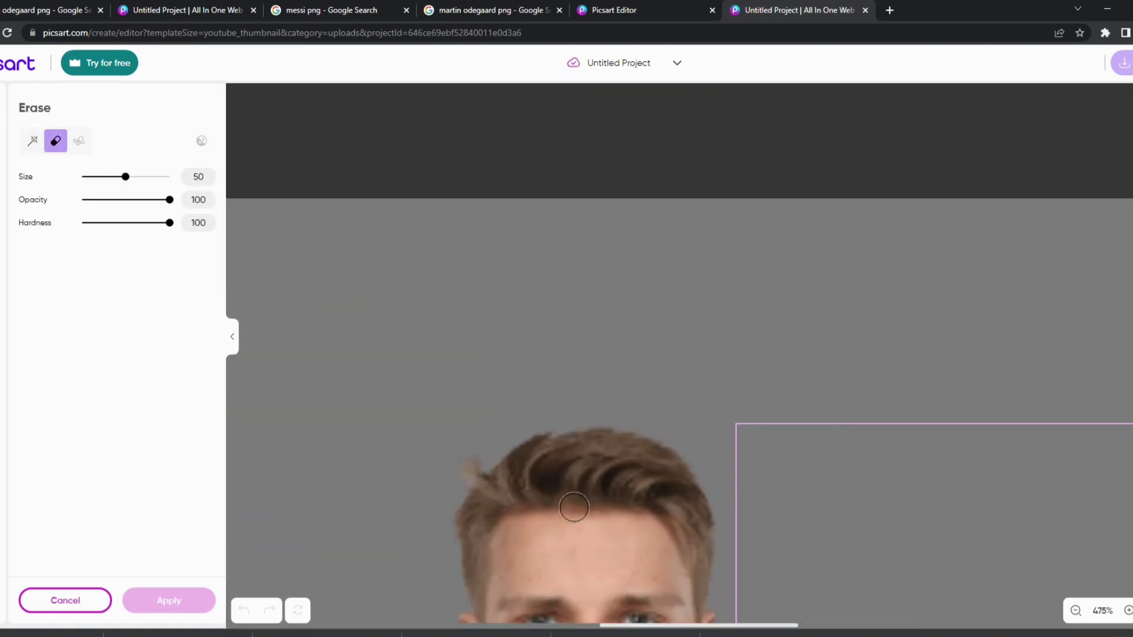
mouse_move(574, 507)
mouse_down()
mouse_move(464, 491)
mouse_move(462, 590)
mouse_move(533, 440)
mouse_move(716, 497)
mouse_move(642, 465)
mouse_move(417, 519)
mouse_up()
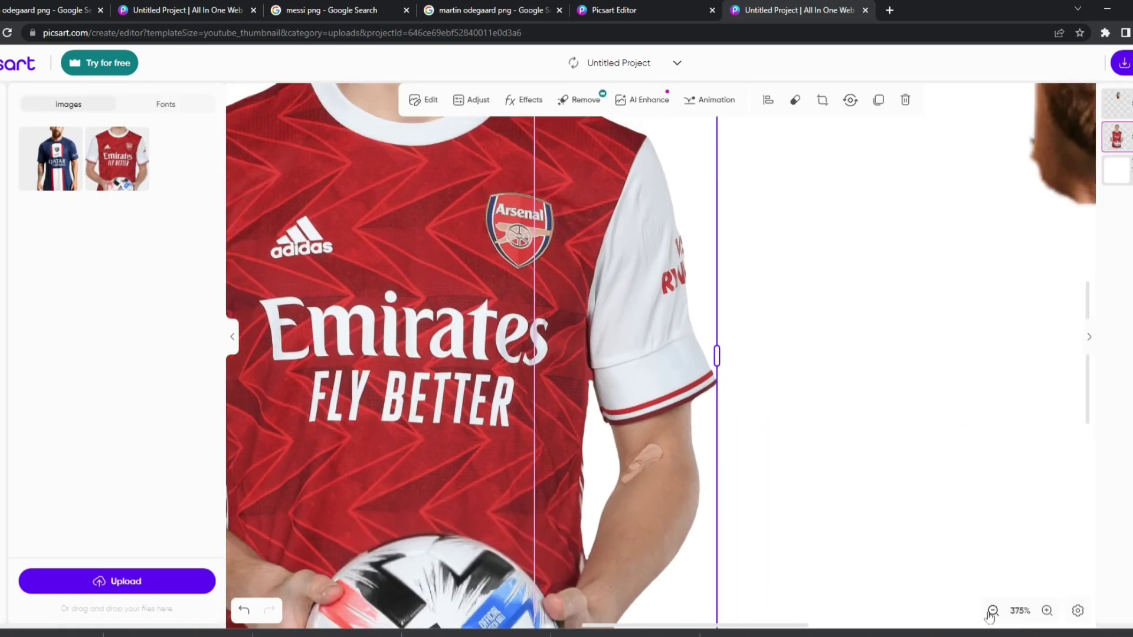
click(992, 611)
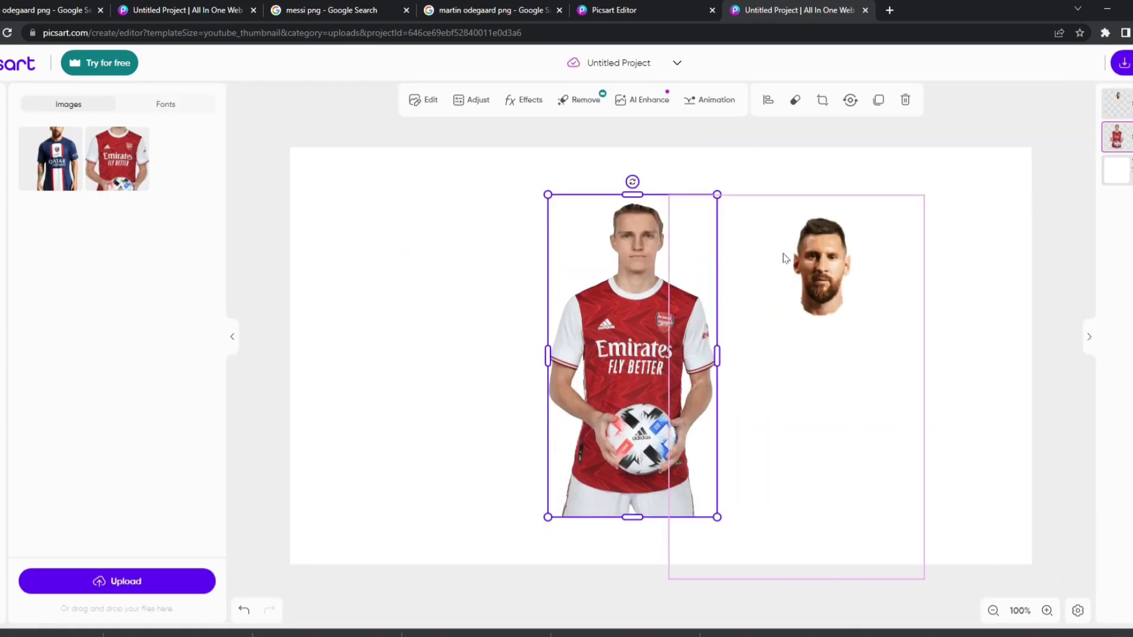
Place Messi's head over Odegaard's head and enlarge it to fit the shoulders
drag(798, 259, 801, 261)
drag(899, 292, 713, 272)
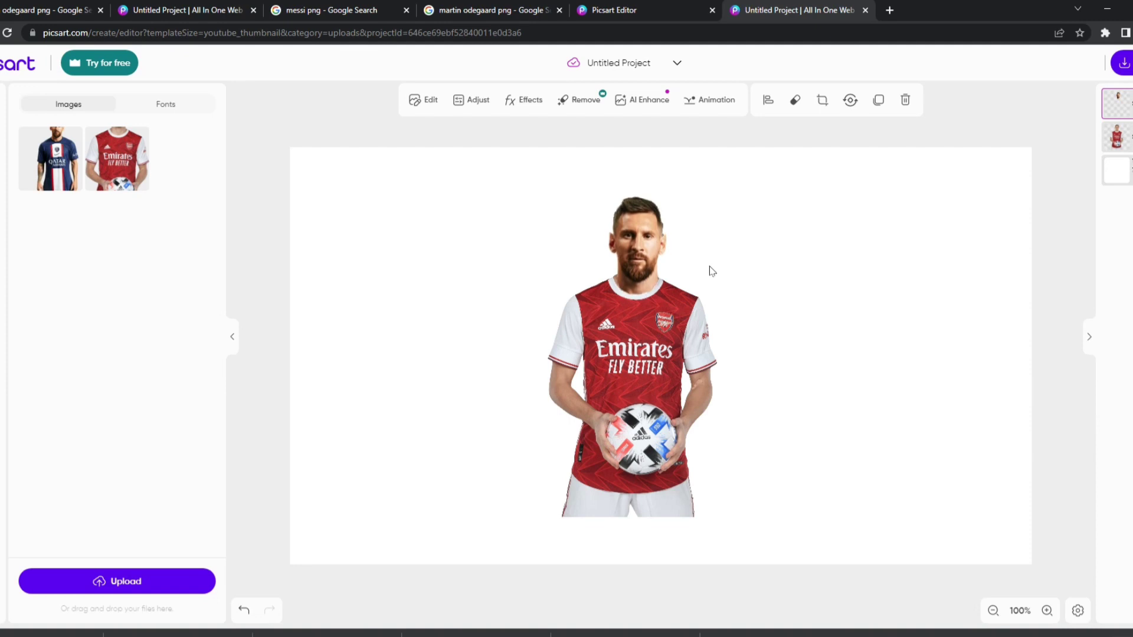
click(713, 272)
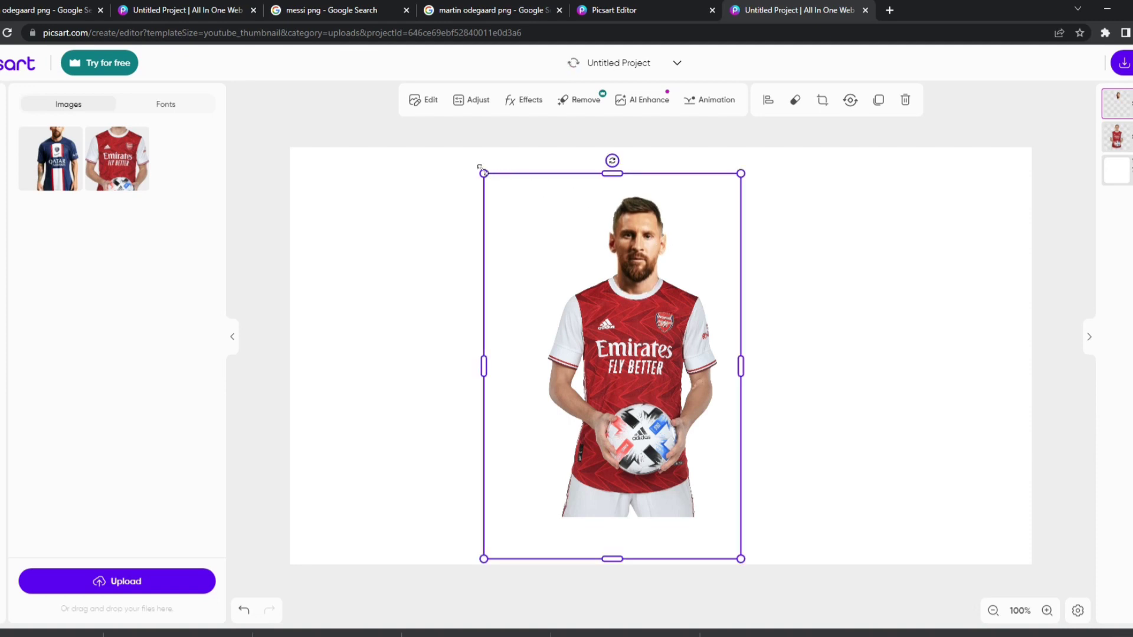
drag(479, 167, 475, 166)
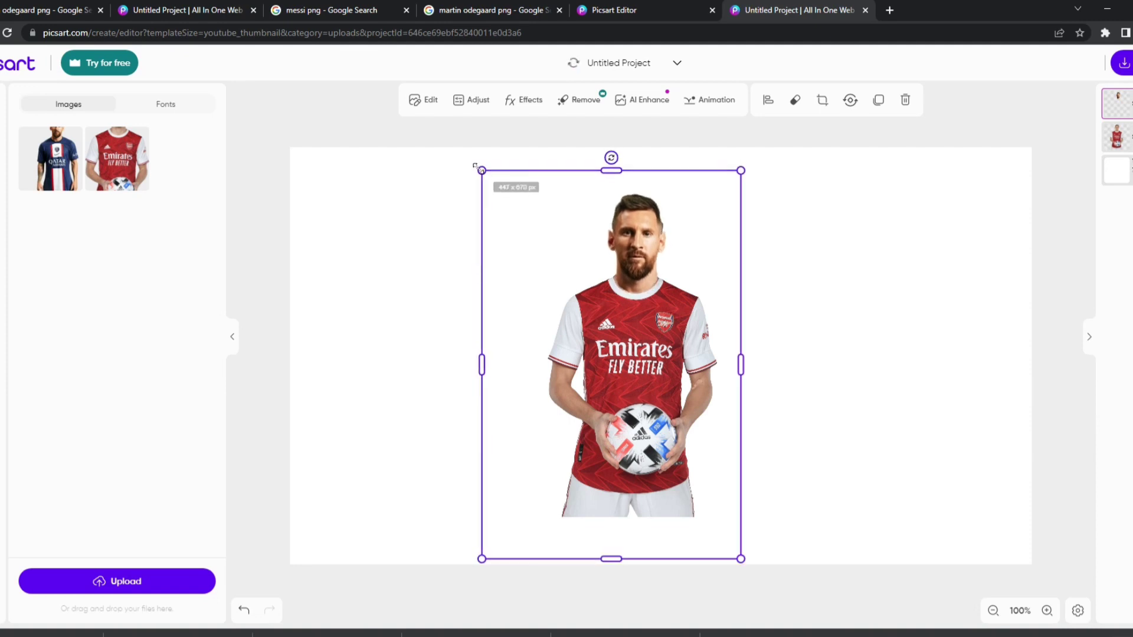
click(883, 286)
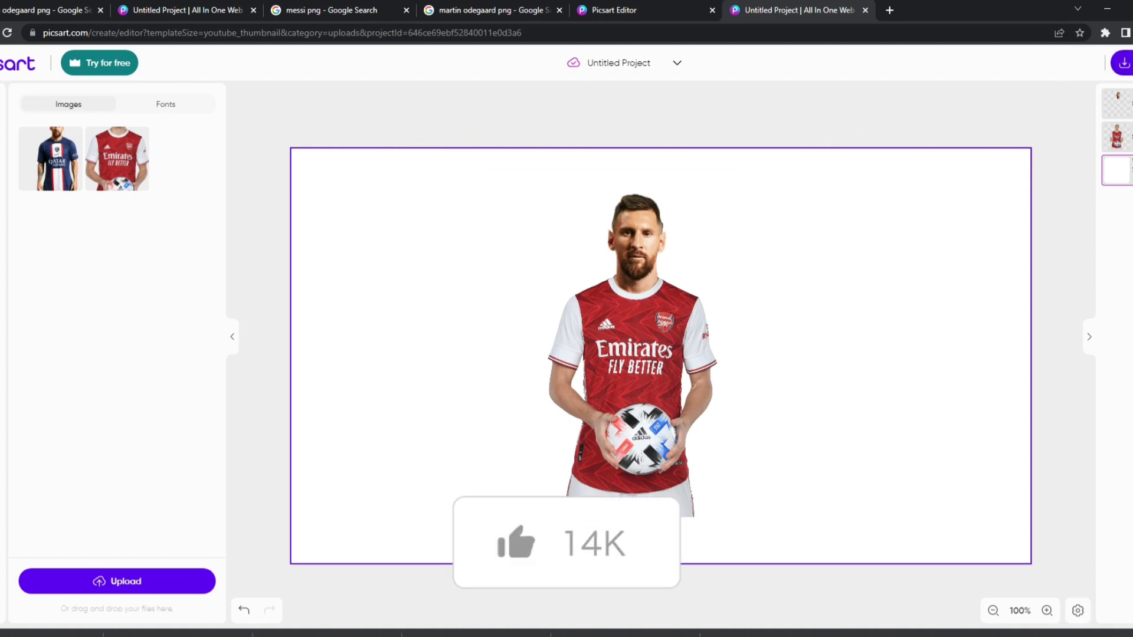
Download the thumbnail as a JPG, then continue editing after the success message
click(1126, 63)
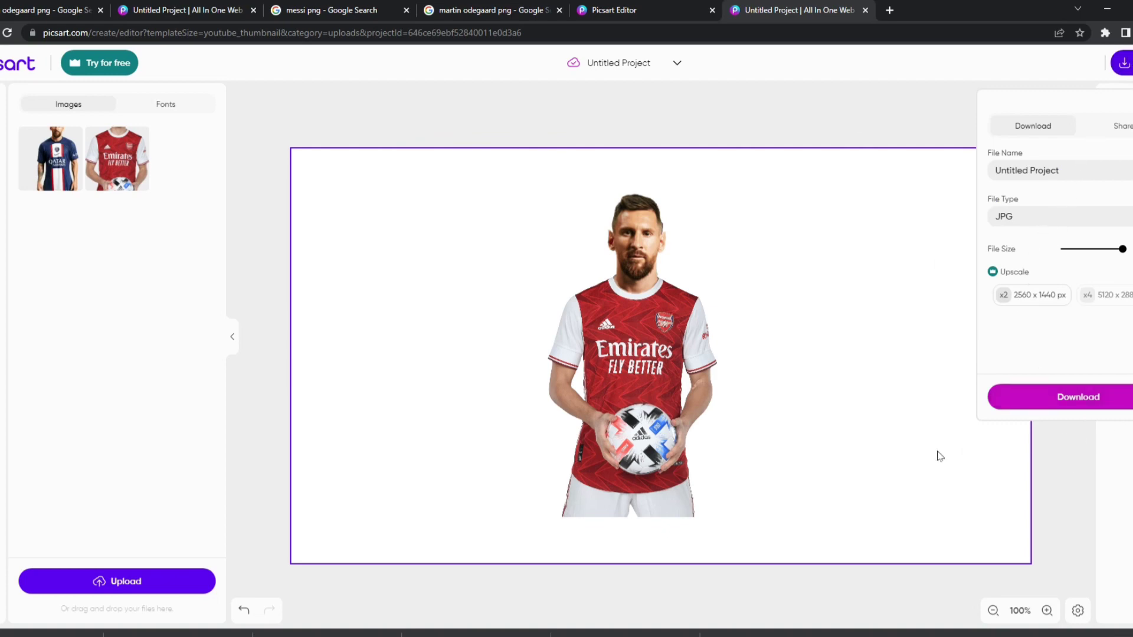
click(1121, 125)
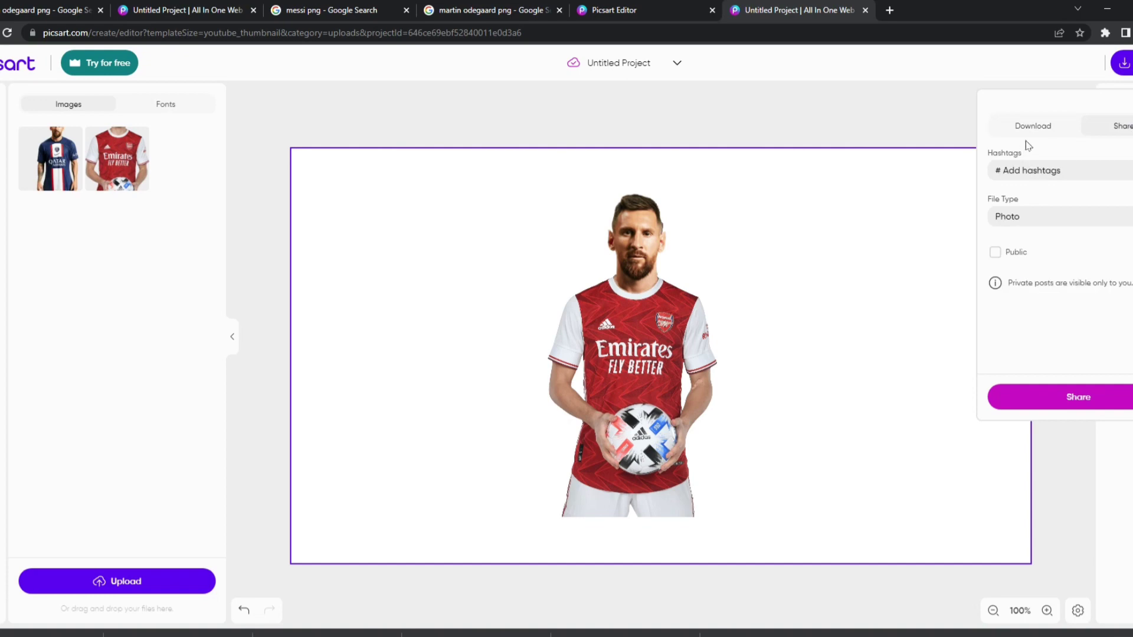
click(1030, 127)
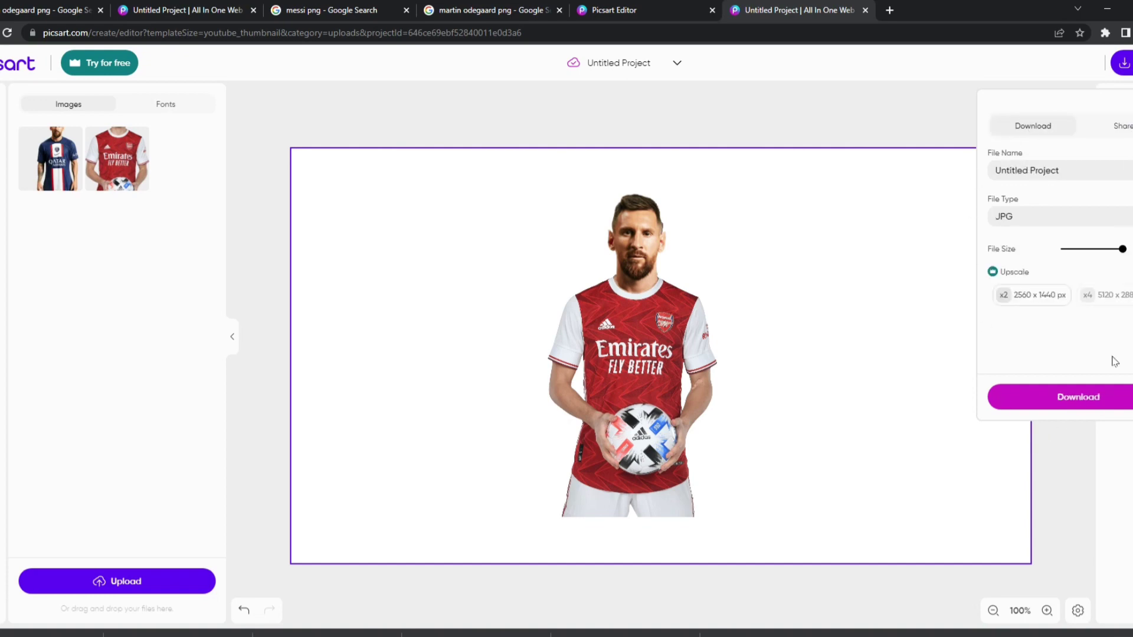
click(1107, 400)
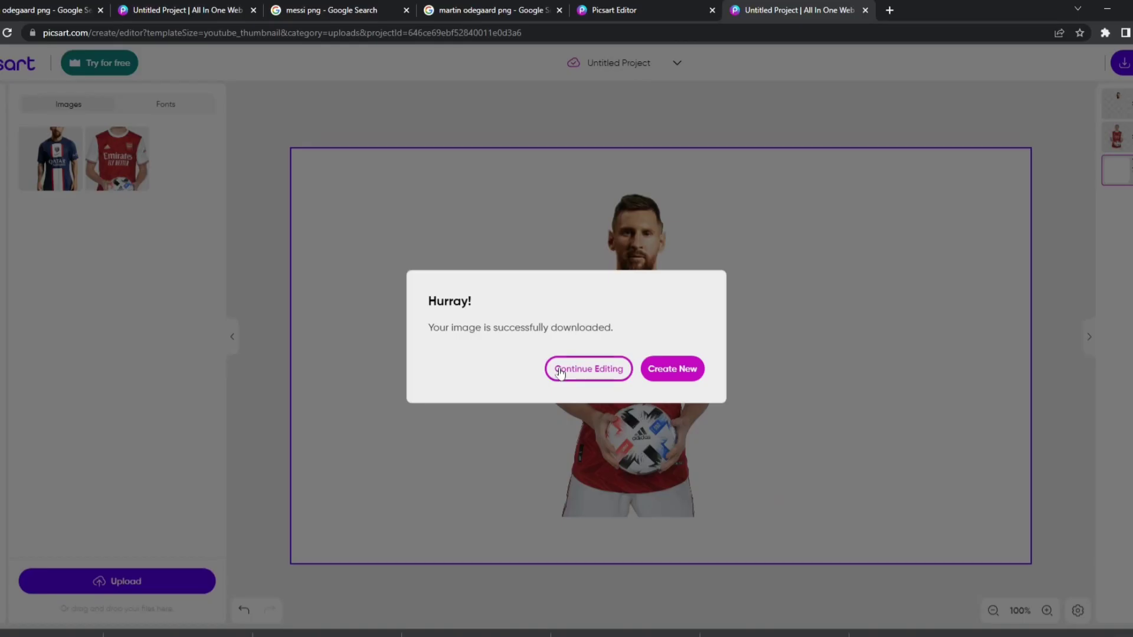
click(549, 402)
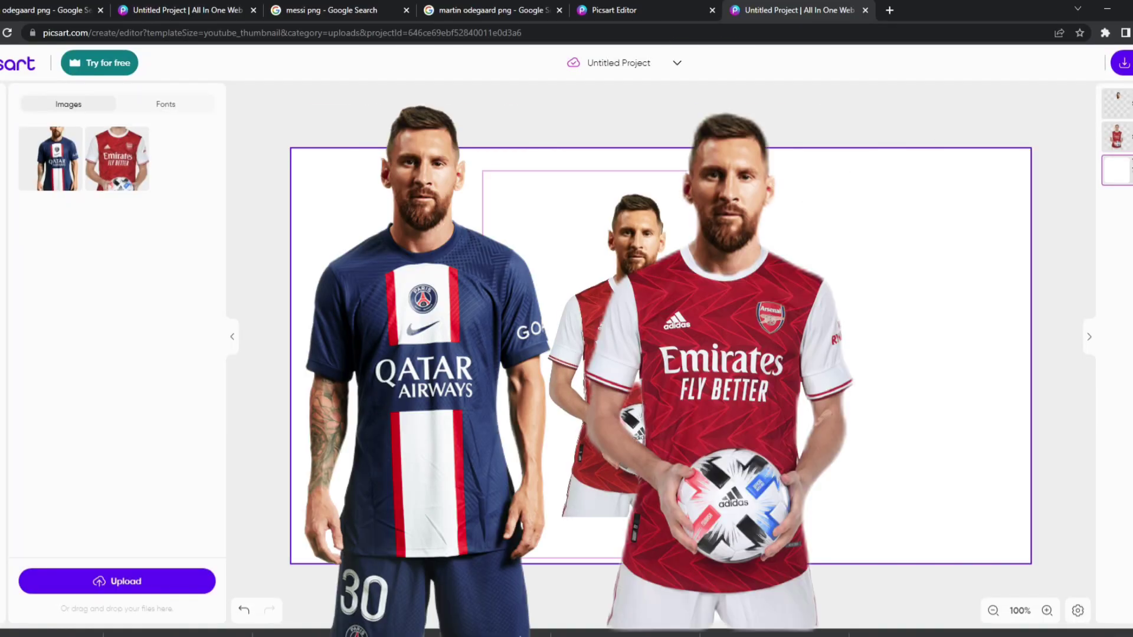